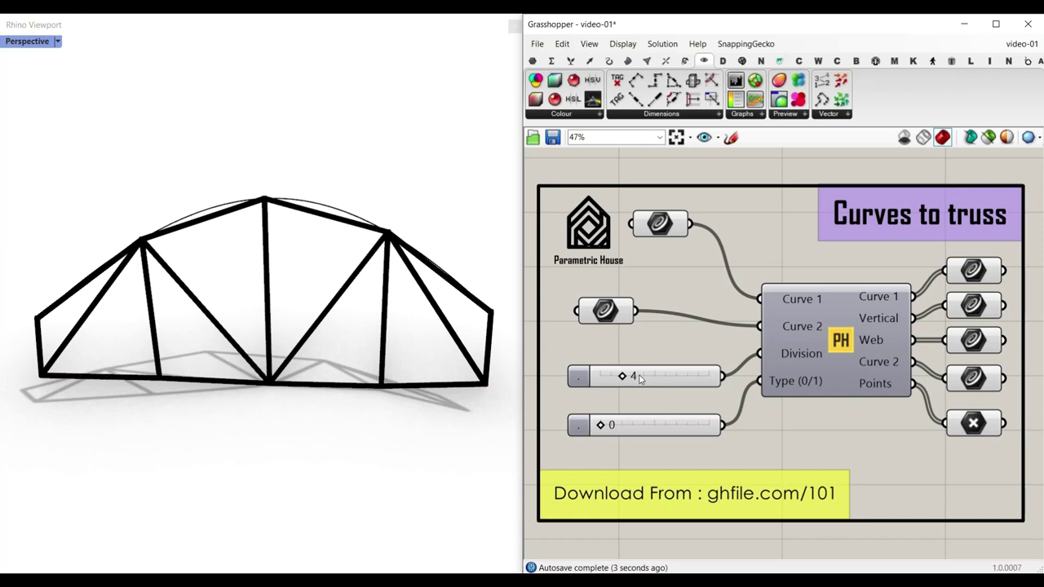
# - Set the truss Division value to 6 and move the lower curve's left end point down
pyautogui.moveTo(622, 376); pyautogui.dragTo(645, 376)
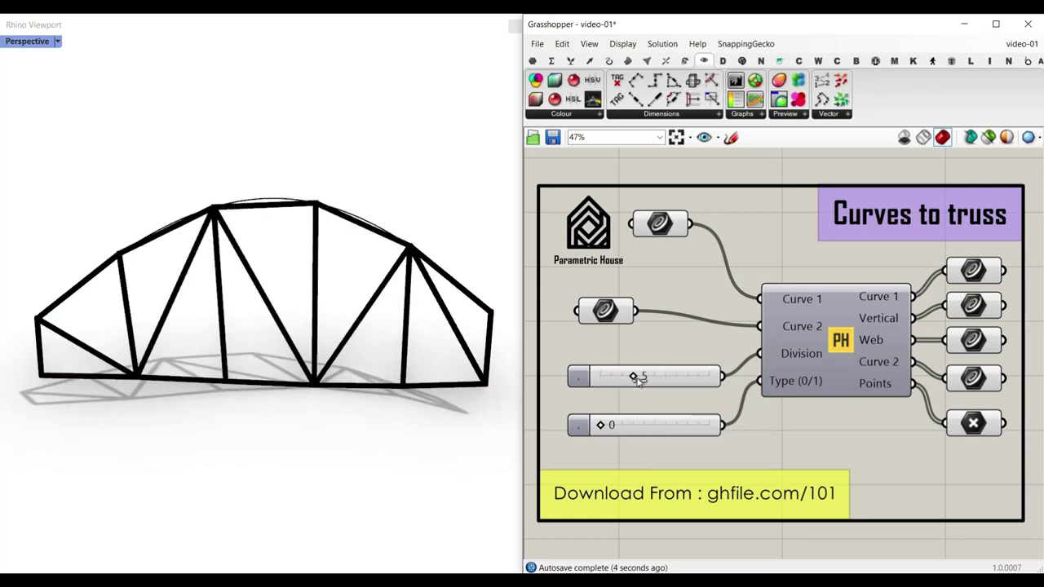
pyautogui.click(277, 383)
pyautogui.click(41, 388)
pyautogui.click(42, 378)
pyautogui.click(41, 376)
pyautogui.moveTo(39, 357); pyautogui.dragTo(40, 388)
# - Move the lower curve's right end point down to about the same level as its left end
pyautogui.click(491, 385)
pyautogui.click(475, 385)
pyautogui.click(484, 384)
pyautogui.moveTo(485, 385); pyautogui.dragTo(486, 407)
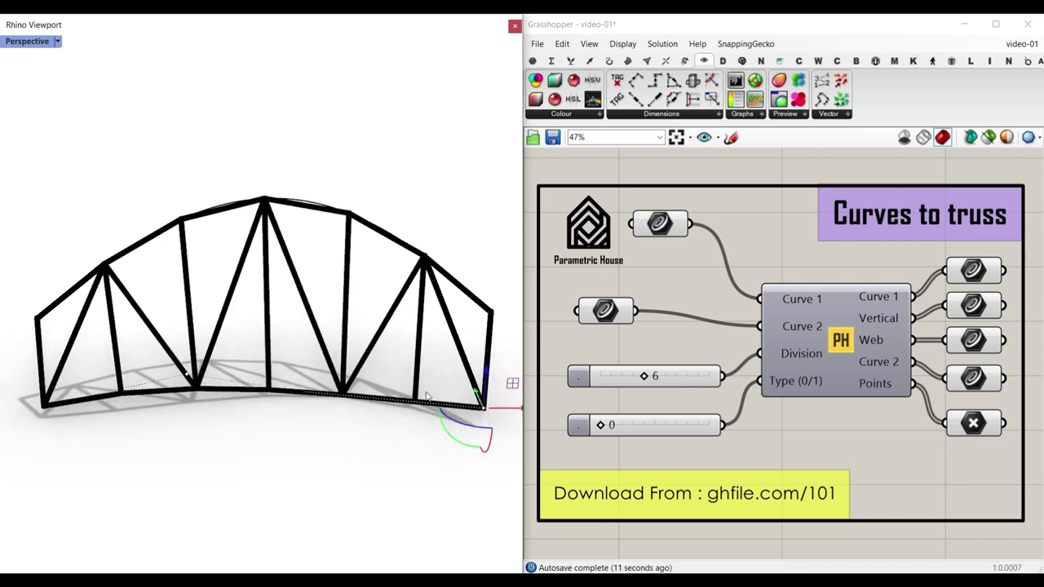
# - Set the truss Division value to 5 and lower the upper curve's control point to flatten the arch
pyautogui.moveTo(600, 426)
pyautogui.mouseDown()
pyautogui.moveTo(676, 427)
pyautogui.moveTo(617, 426)
pyautogui.mouseUp()
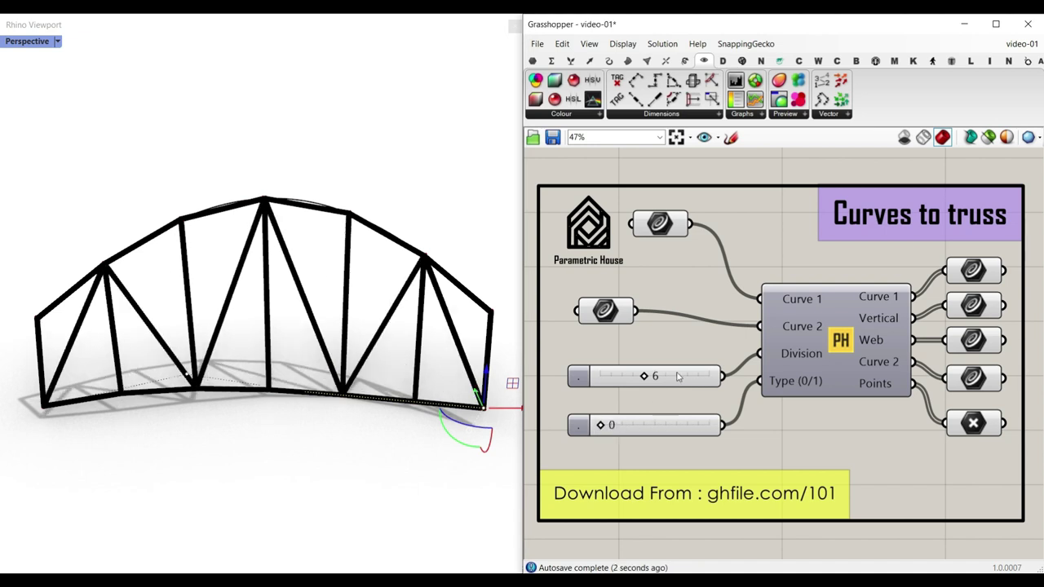
pyautogui.moveTo(648, 382)
pyautogui.mouseDown()
pyautogui.moveTo(614, 380)
pyautogui.moveTo(642, 382)
pyautogui.mouseUp()
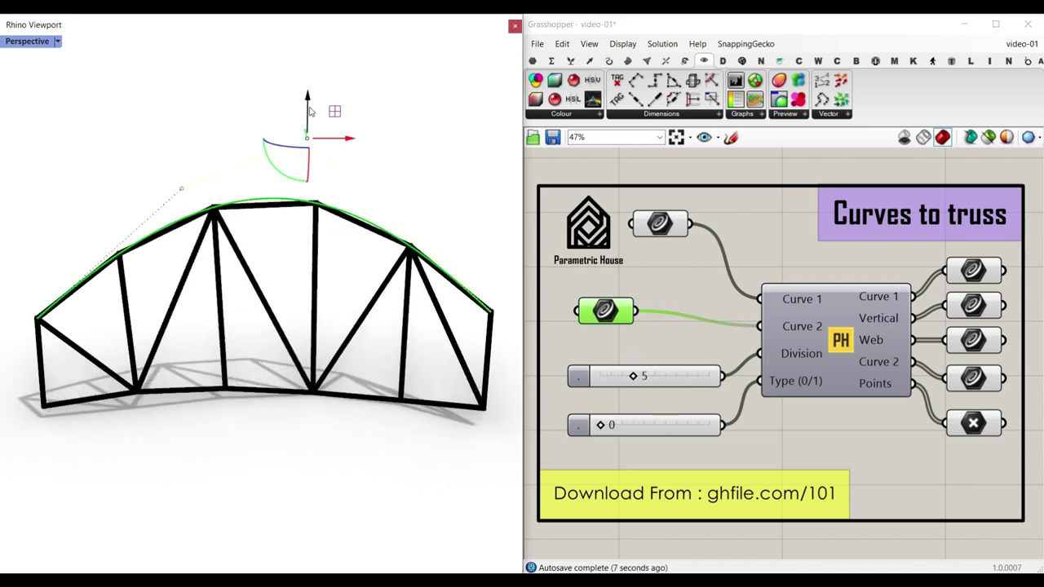
pyautogui.moveTo(307, 107); pyautogui.dragTo(305, 210)
pyautogui.click(331, 210)
pyautogui.click(700, 288)
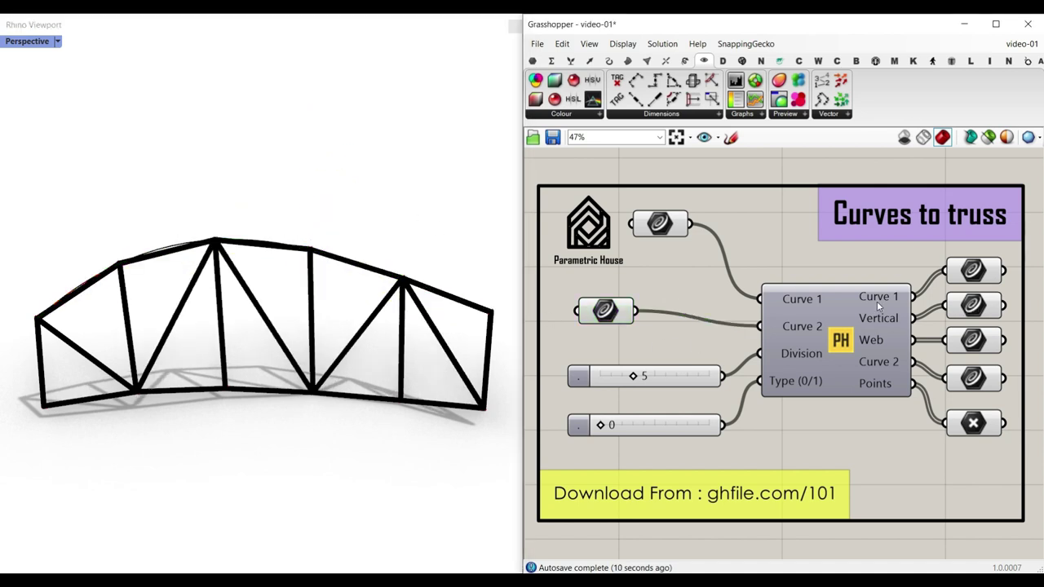
# - Examine each truss output in the model: Curve 1, Vertical, Web, Curve 2 and Points
pyautogui.click(1002, 271)
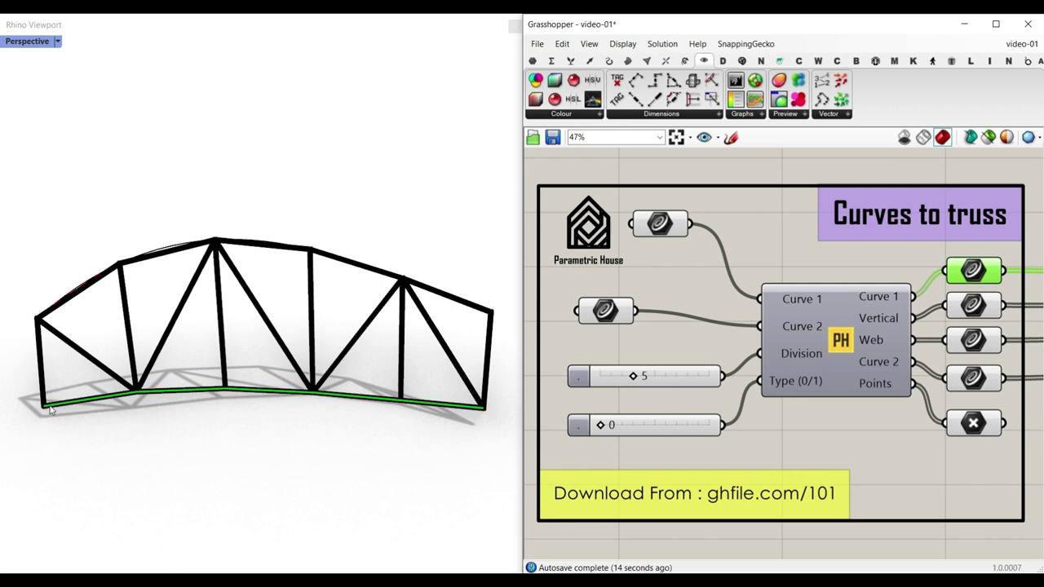
pyautogui.click(976, 308)
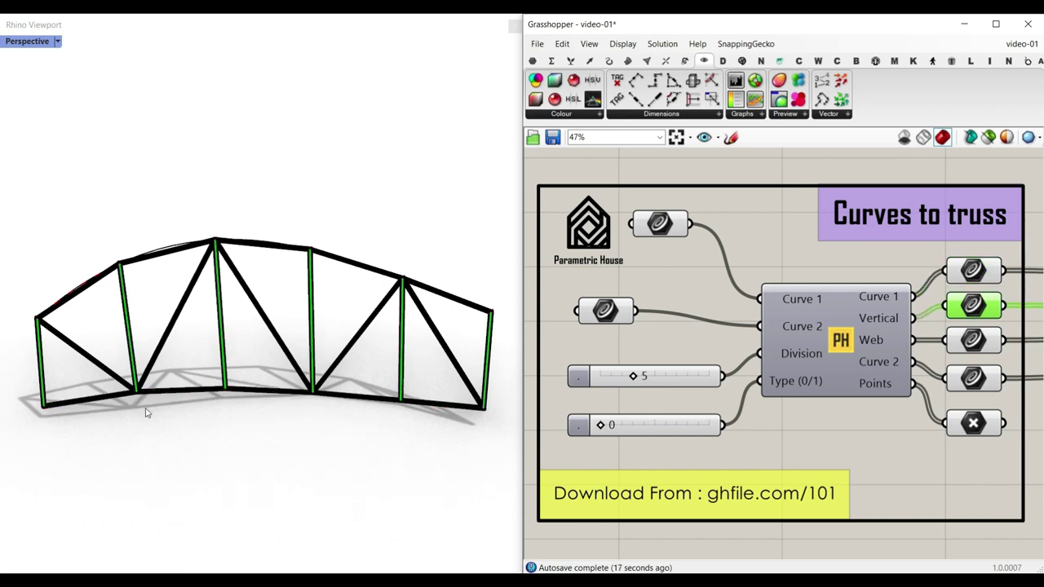
pyautogui.click(970, 343)
pyautogui.click(972, 378)
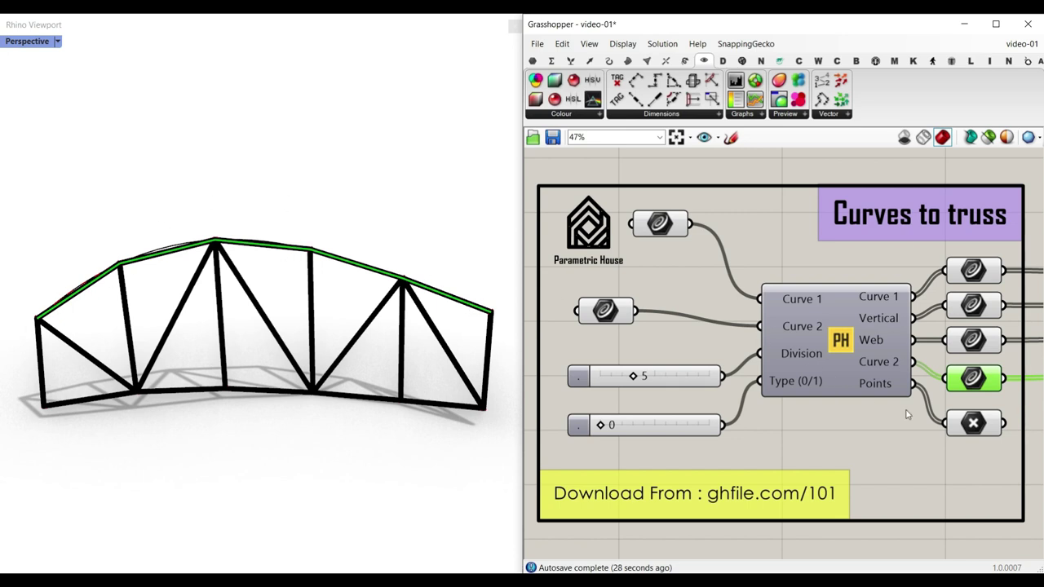
pyautogui.click(973, 424)
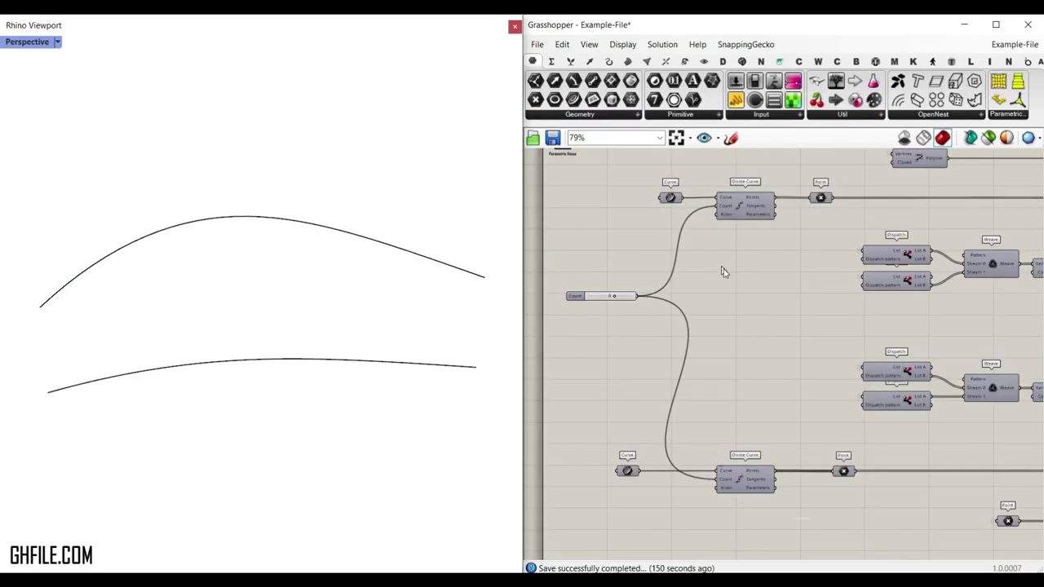
# - In the Example-File definition, turn on the preview of the lower curve's Curve parameter and its Divide Curve component
pyautogui.scroll(-3, 685, 334)
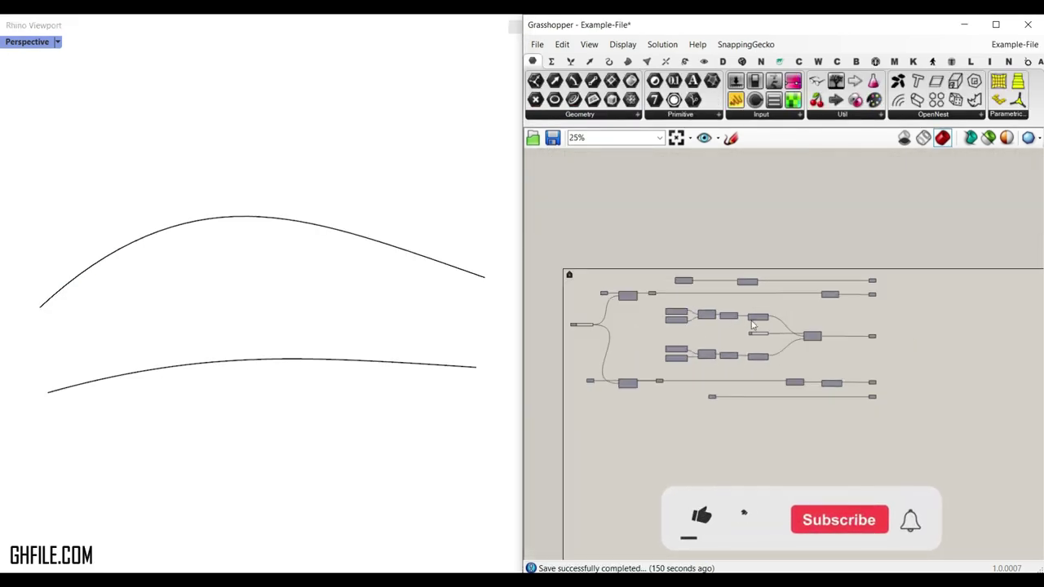
pyautogui.scroll(-2, 615, 285)
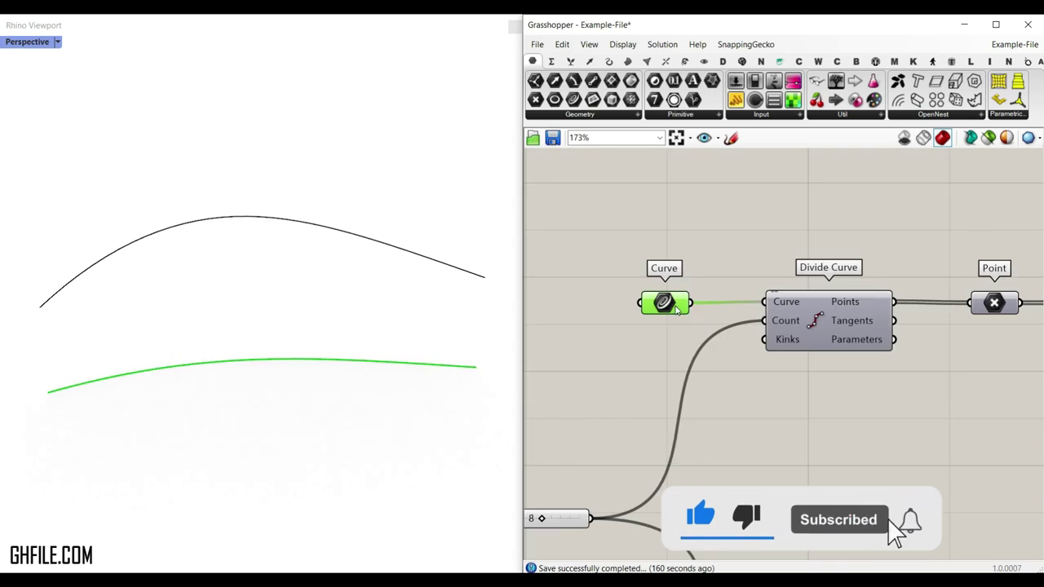
pyautogui.moveTo(674, 309); pyautogui.dragTo(675, 310)
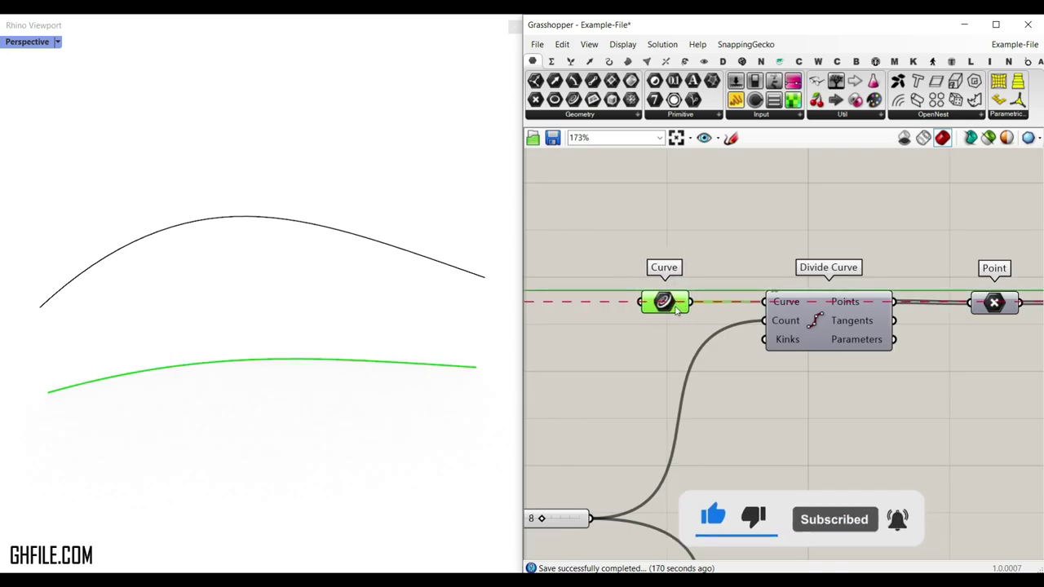
pyautogui.moveTo(675, 310); pyautogui.dragTo(675, 310)
pyautogui.rightClick(814, 320)
pyautogui.click(828, 338)
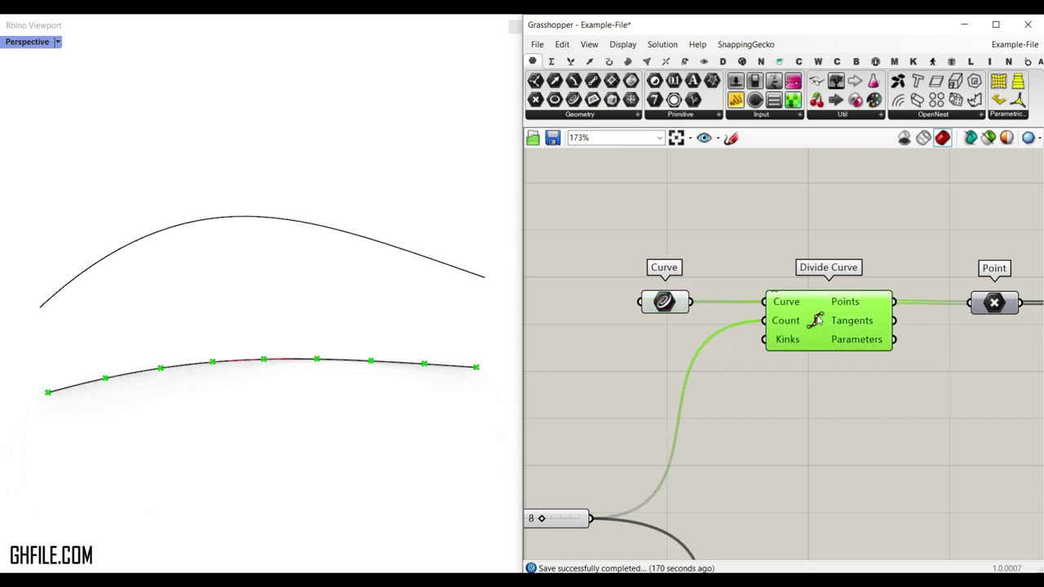
pyautogui.click(608, 62)
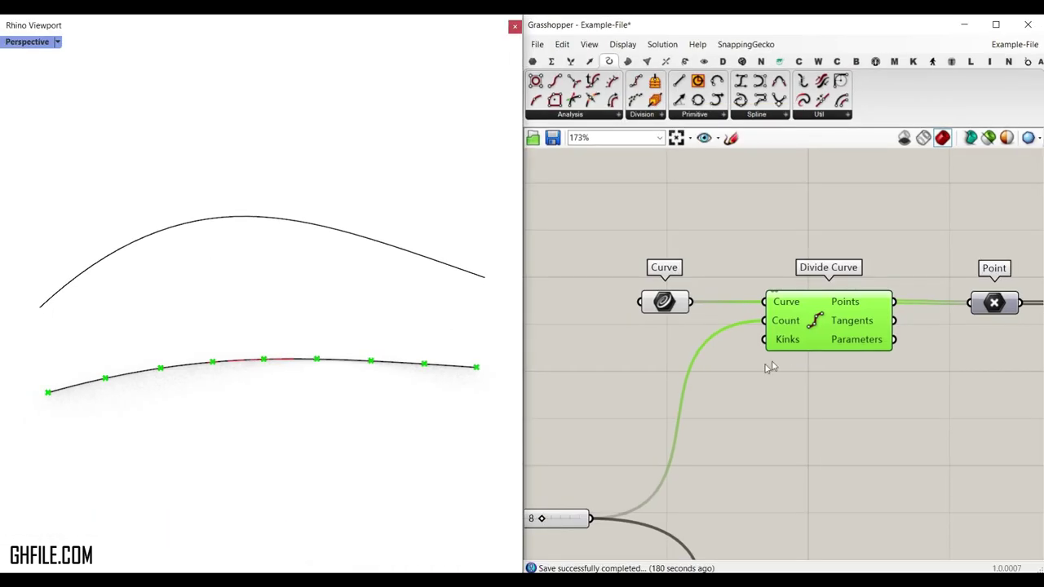
# - Set the Count slider feeding the Divide Curve components to 9
pyautogui.moveTo(676, 320); pyautogui.dragTo(725, 246, button='right')
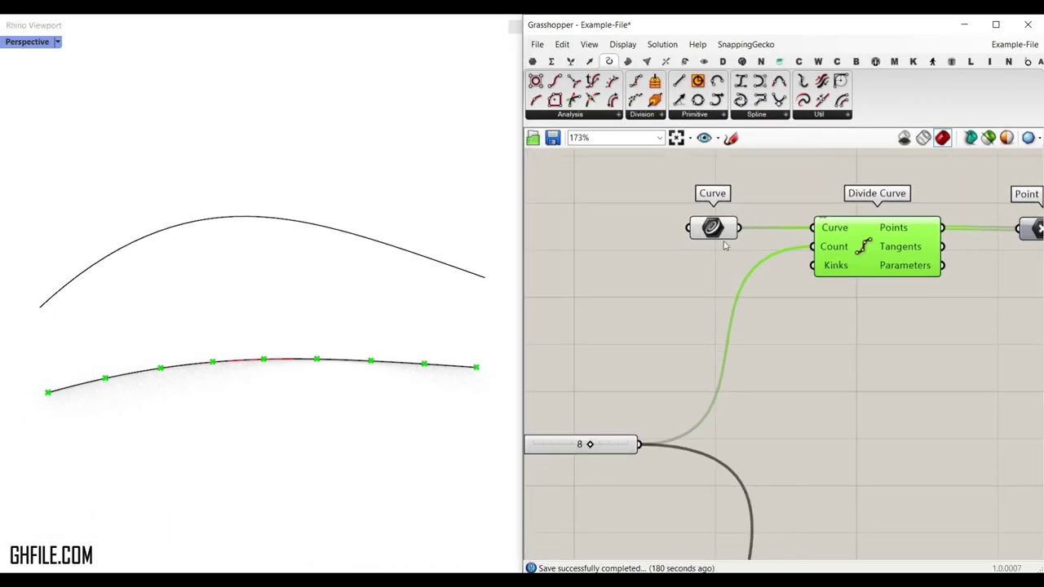
pyautogui.moveTo(640, 430); pyautogui.dragTo(669, 444, button='right')
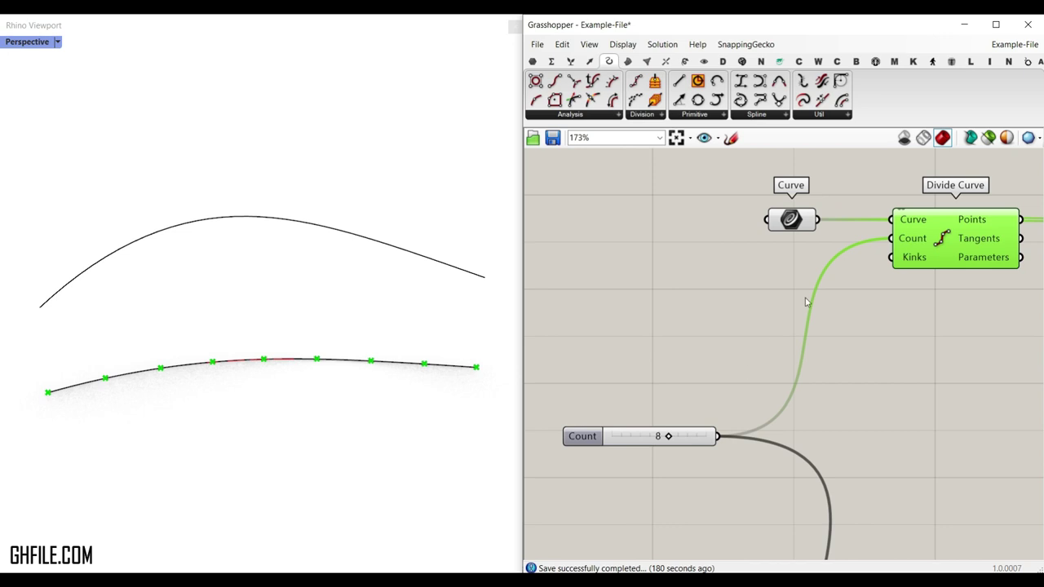
pyautogui.moveTo(667, 439); pyautogui.dragTo(679, 439)
# - Turn on the preview of the Point parameter that collects the lower curve's division points
pyautogui.moveTo(919, 278); pyautogui.dragTo(637, 361, button='right')
pyautogui.scroll(4, 724, 289)
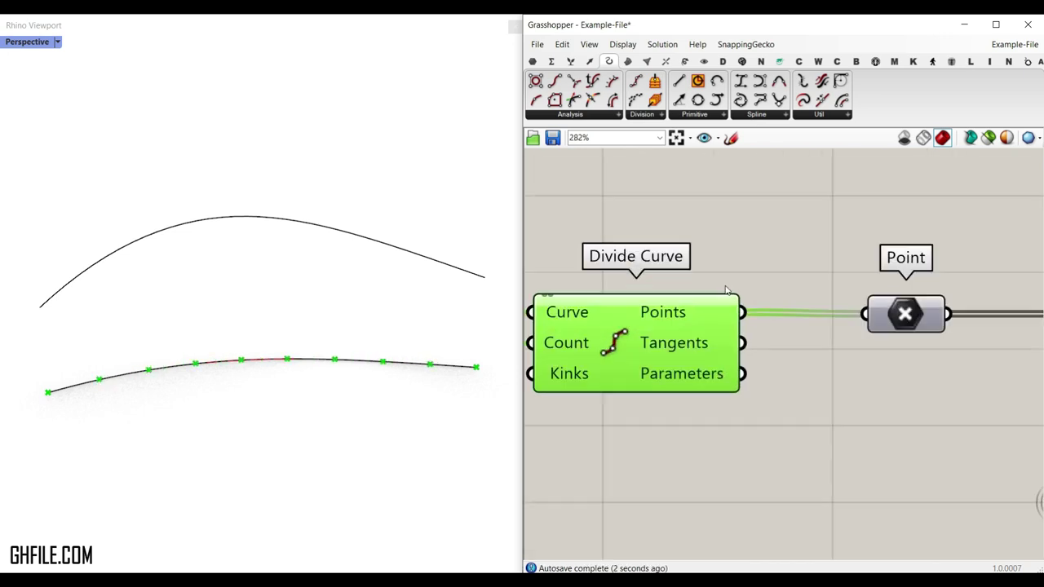
pyautogui.moveTo(950, 321); pyautogui.dragTo(716, 301, button='right')
pyautogui.rightClick(715, 300)
pyautogui.click(728, 318)
pyautogui.click(718, 307)
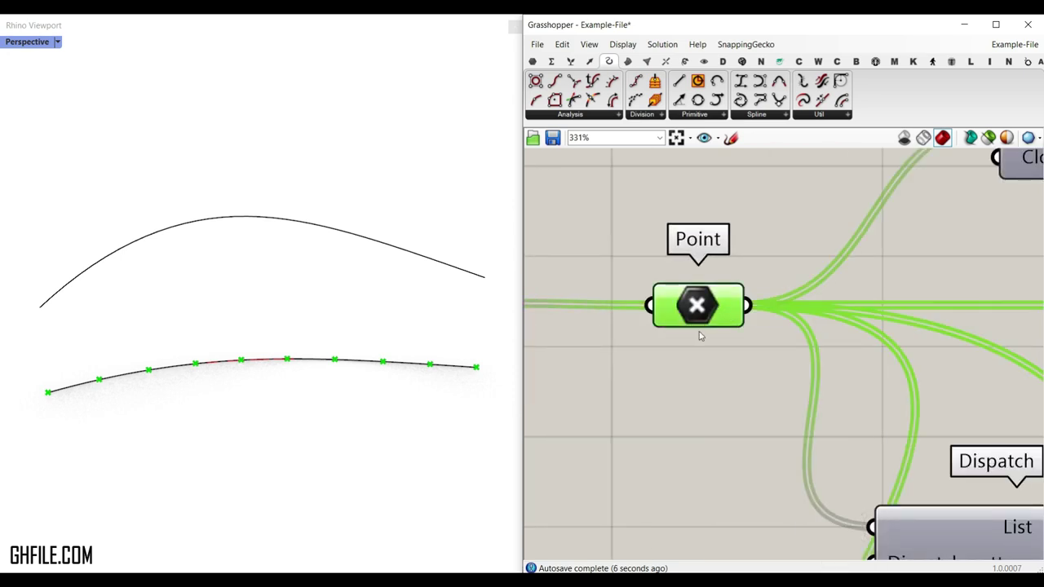
pyautogui.click(689, 375)
pyautogui.scroll(-4, 668, 351)
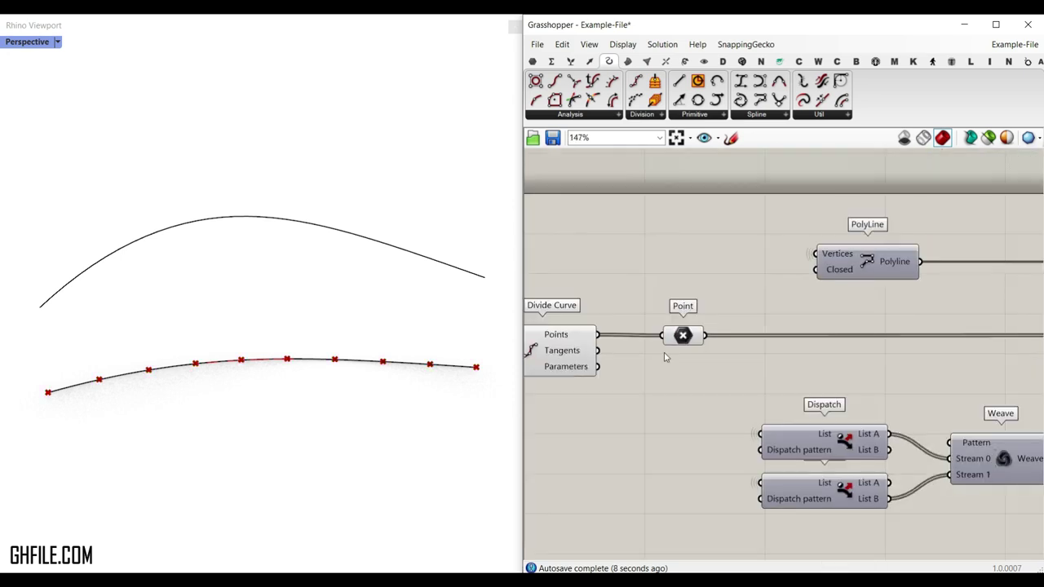
# - Turn on the preview of the upper curve's Curve parameter and its Divide Curve component
pyautogui.moveTo(653, 406); pyautogui.dragTo(695, 310, button='right')
pyautogui.scroll(-5, 693, 315)
pyautogui.scroll(6, 659, 490)
pyautogui.moveTo(662, 489); pyautogui.dragTo(852, 408, button='right')
pyautogui.rightClick(574, 373)
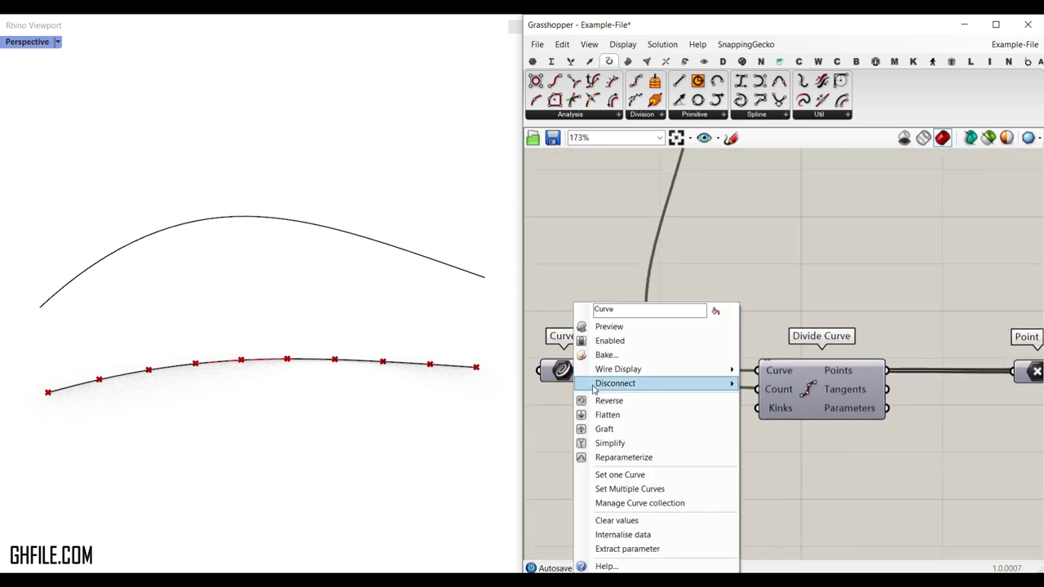
pyautogui.click(594, 326)
pyautogui.rightClick(811, 388)
pyautogui.click(832, 408)
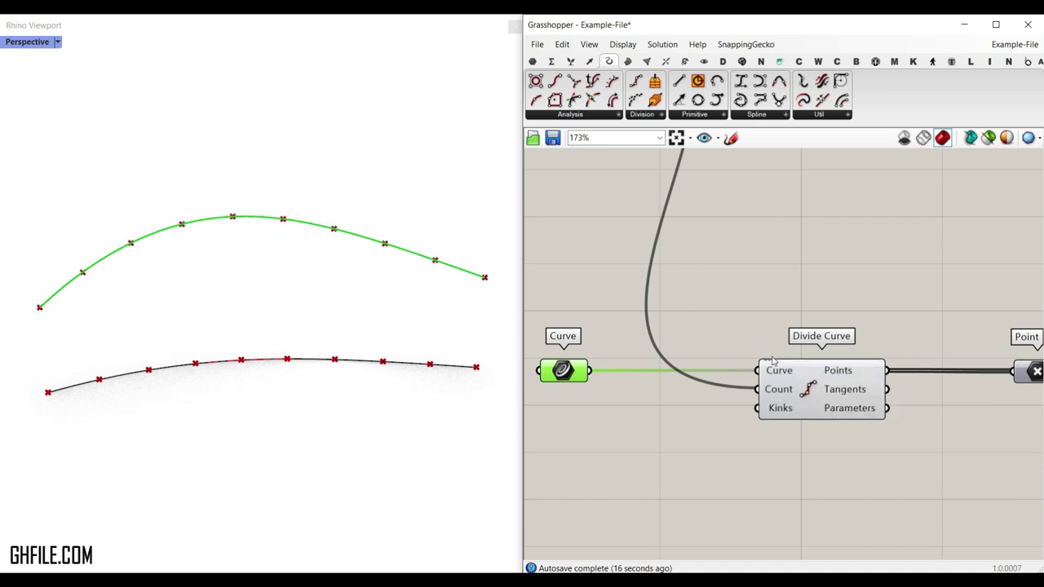
# - Set the shared Count slider to 7 divisions for both curves
pyautogui.moveTo(683, 201); pyautogui.dragTo(740, 346, button='right')
pyautogui.scroll(-3, 738, 344)
pyautogui.moveTo(692, 218); pyautogui.dragTo(695, 255, button='right')
pyautogui.moveTo(654, 250)
pyautogui.mouseDown()
pyautogui.moveTo(664, 249)
pyautogui.moveTo(644, 251)
pyautogui.mouseUp()
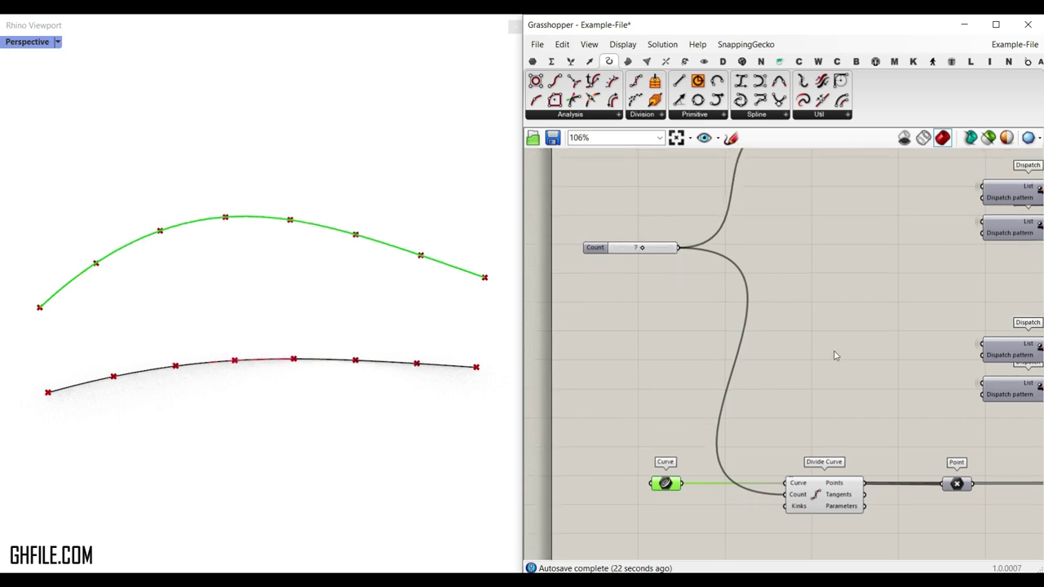
# - Turn on the preview of the Line component that connects the two curves' division points as vertical members
pyautogui.scroll(-3, 812, 359)
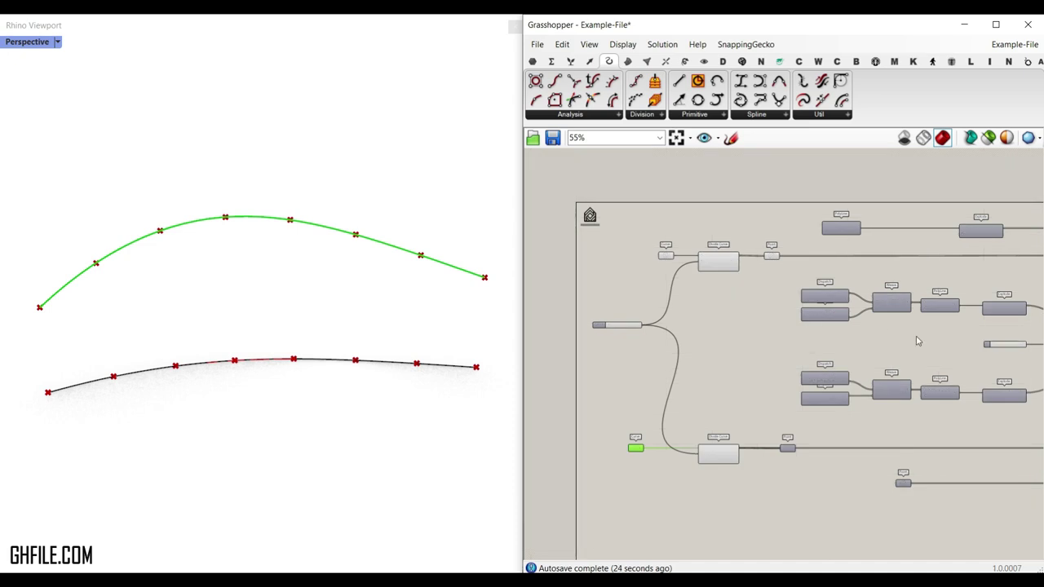
pyautogui.scroll(2, 569, 374)
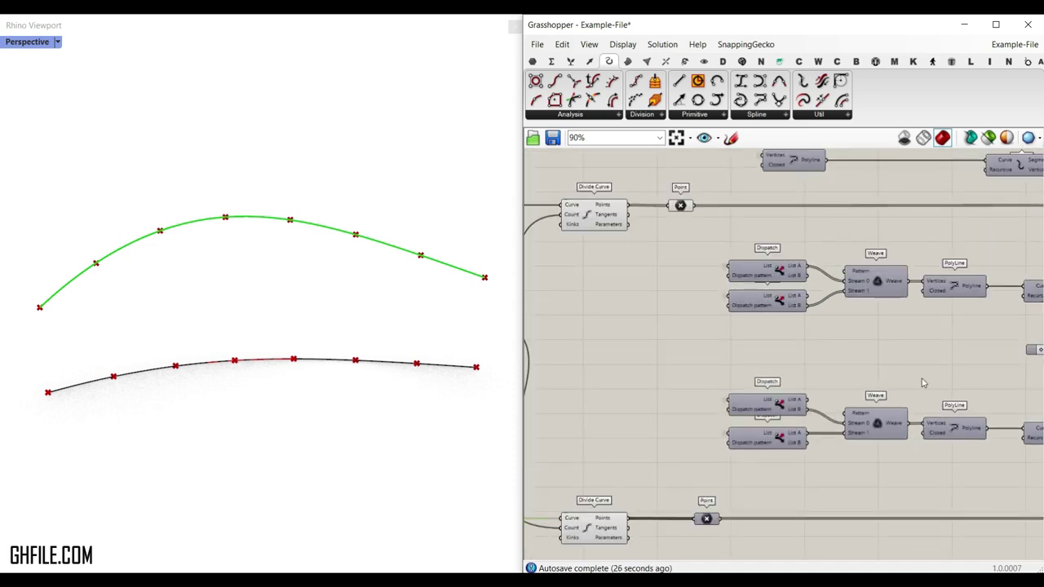
pyautogui.scroll(-2, 762, 350)
pyautogui.moveTo(739, 289); pyautogui.dragTo(735, 372, button='right')
pyautogui.scroll(5, 881, 311)
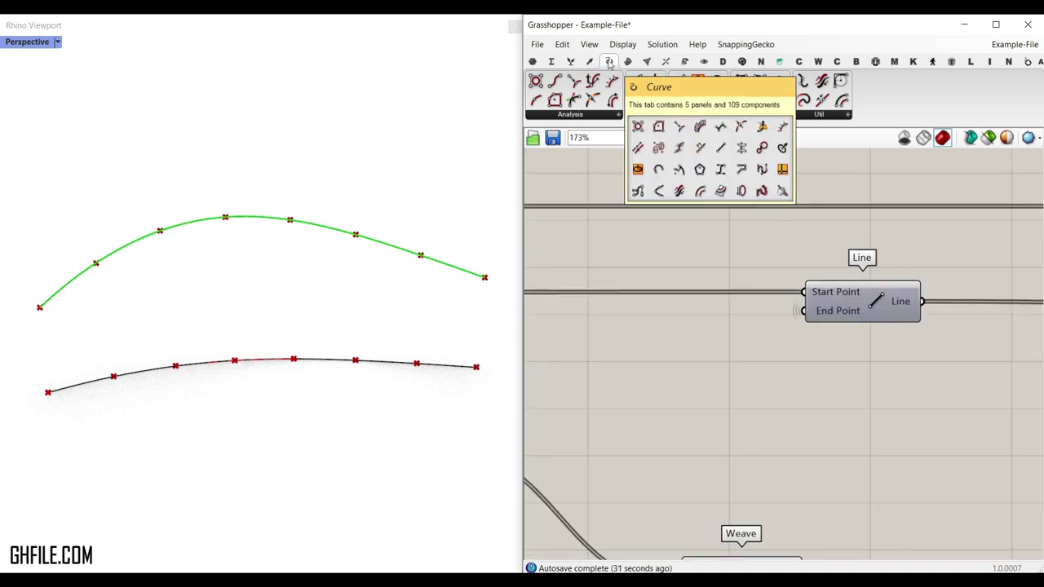
pyautogui.rightClick(878, 297)
pyautogui.click(890, 318)
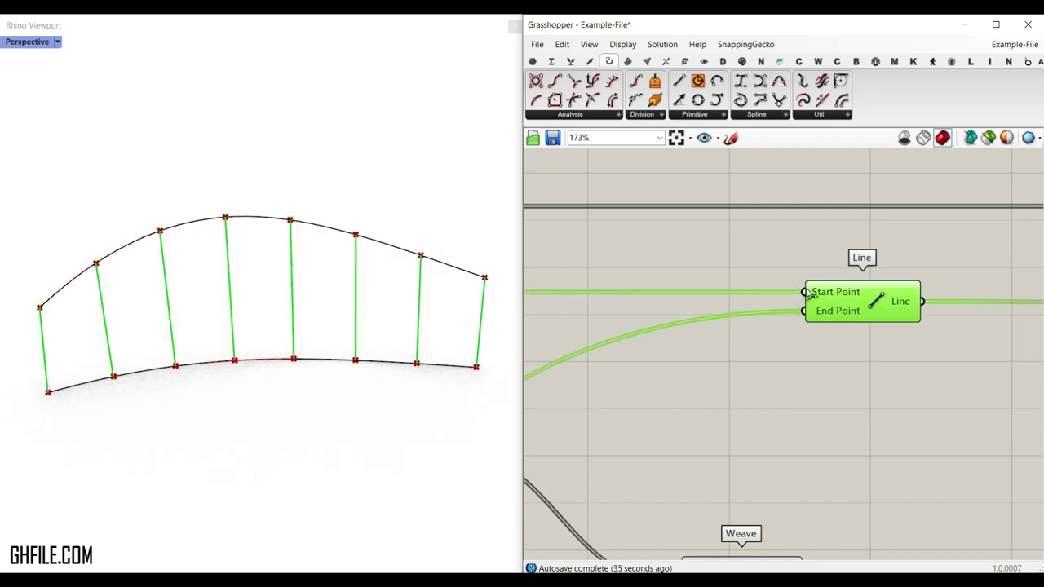
# - Trace the Line component's Start Point and End Point inputs back to the Point parameters of the two divided curves
pyautogui.scroll(-2, 841, 296)
pyautogui.moveTo(757, 299); pyautogui.dragTo(1012, 315, button='right')
pyautogui.moveTo(571, 313); pyautogui.dragTo(719, 313, button='right')
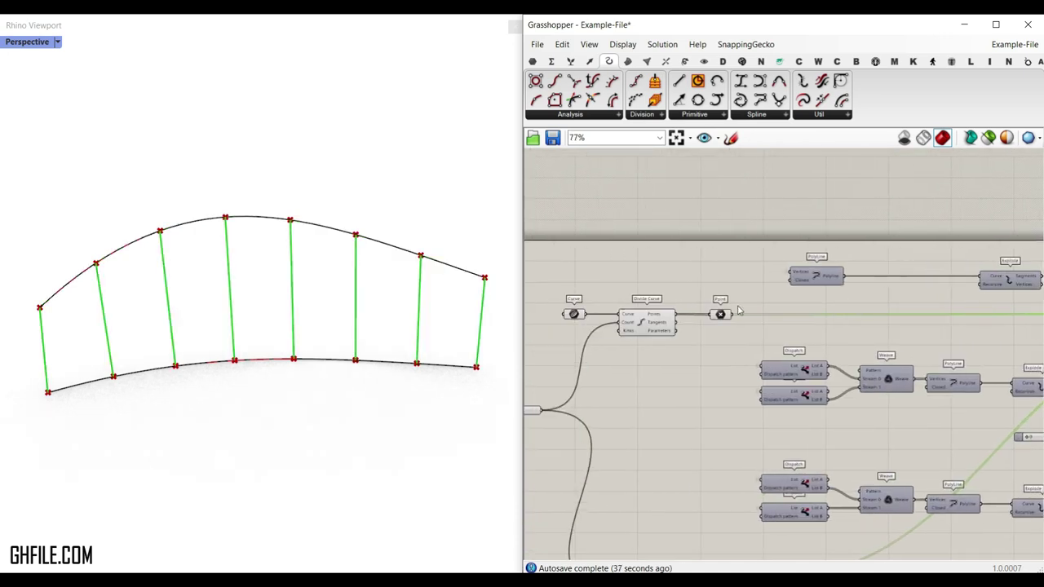
pyautogui.scroll(2, 718, 313)
pyautogui.scroll(-5, 574, 314)
pyautogui.scroll(6, 796, 302)
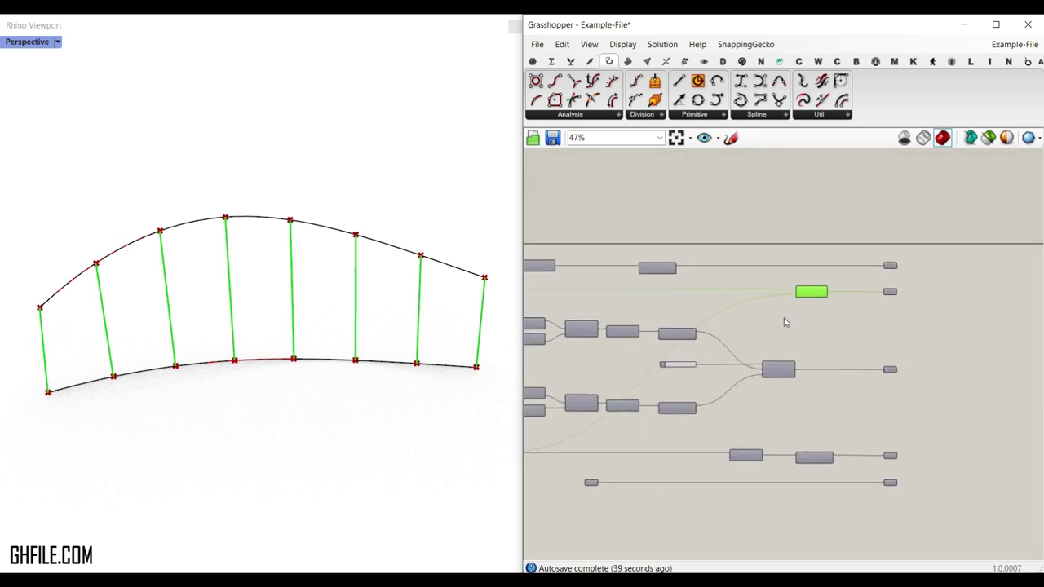
pyautogui.scroll(-5, 768, 278)
pyautogui.scroll(5, 691, 398)
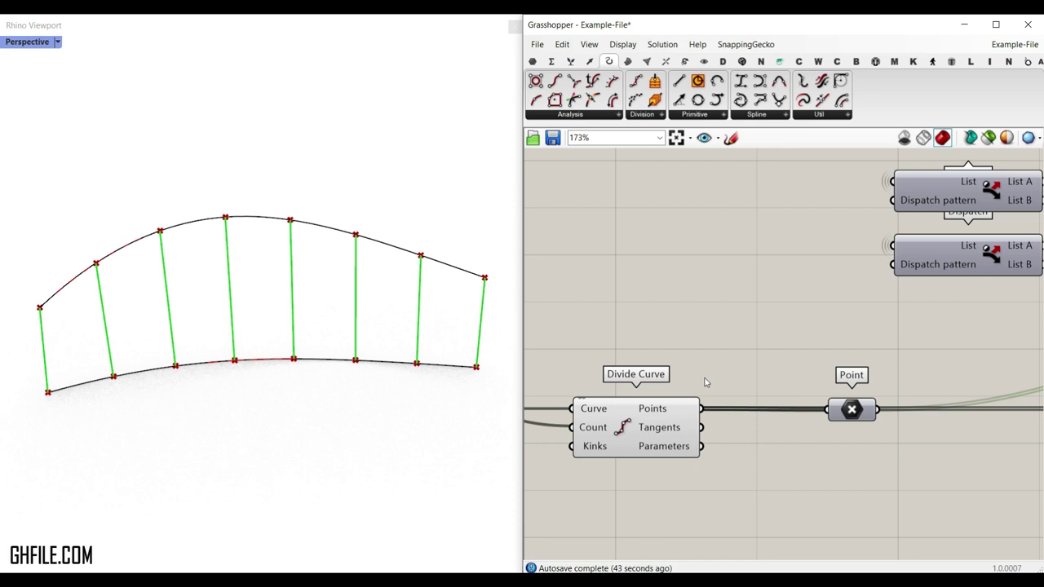
pyautogui.scroll(-5, 754, 413)
pyautogui.scroll(4, 762, 348)
# - Turn off the Line component's preview and turn on the preview of the output Curve parameter it feeds
pyautogui.rightClick(700, 340)
pyautogui.click(716, 355)
pyautogui.moveTo(875, 354); pyautogui.dragTo(804, 349, button='right')
pyautogui.scroll(2, 796, 340)
pyautogui.rightClick(786, 334)
pyautogui.click(814, 330)
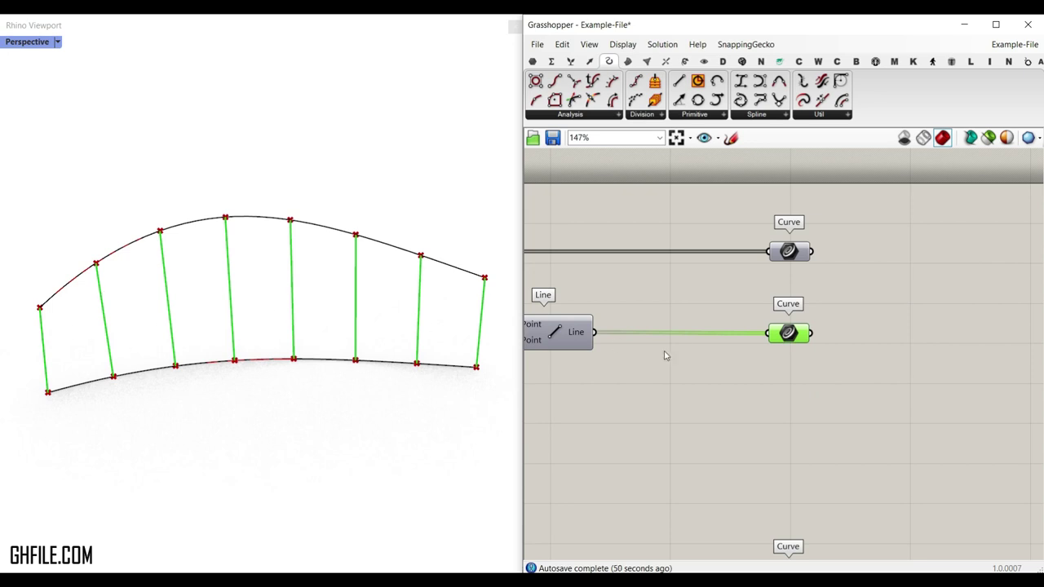
# - Turn on the preview of the output Curve parameter holding the lower curve's exploded segments
pyautogui.scroll(-5, 694, 343)
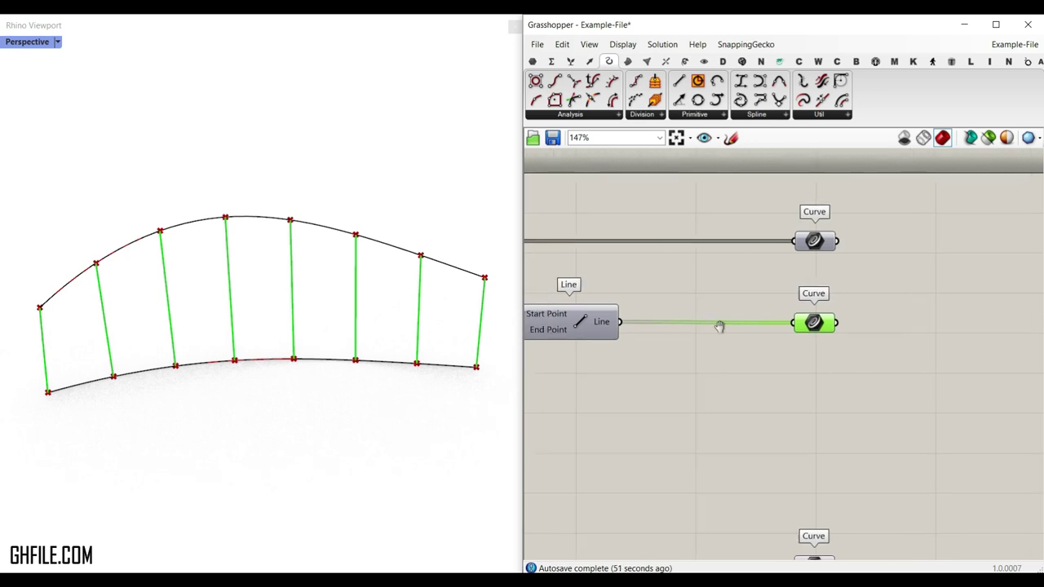
pyautogui.scroll(3, 906, 298)
pyautogui.rightClick(872, 280)
pyautogui.click(898, 306)
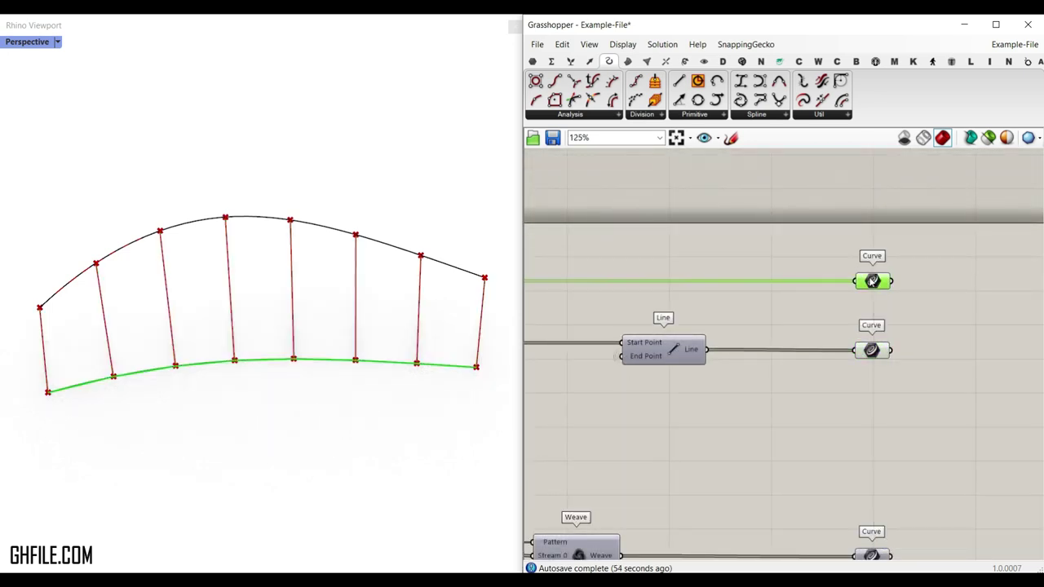
# - Select the Point parameter with the lower curve's division points and turn on the preview of the PolyLine component it feeds
pyautogui.moveTo(843, 401); pyautogui.dragTo(845, 364, button='right')
pyautogui.scroll(-3, 844, 363)
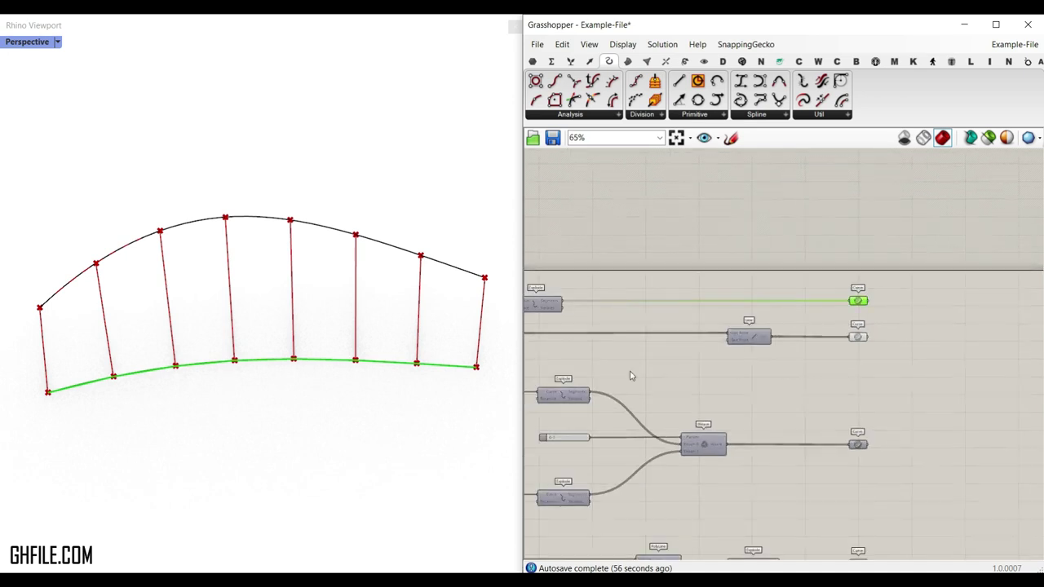
pyautogui.moveTo(583, 378); pyautogui.dragTo(817, 368, button='right')
pyautogui.moveTo(636, 356); pyautogui.dragTo(725, 383, button='right')
pyautogui.scroll(4, 795, 355)
pyautogui.click(882, 306)
pyautogui.click(724, 361)
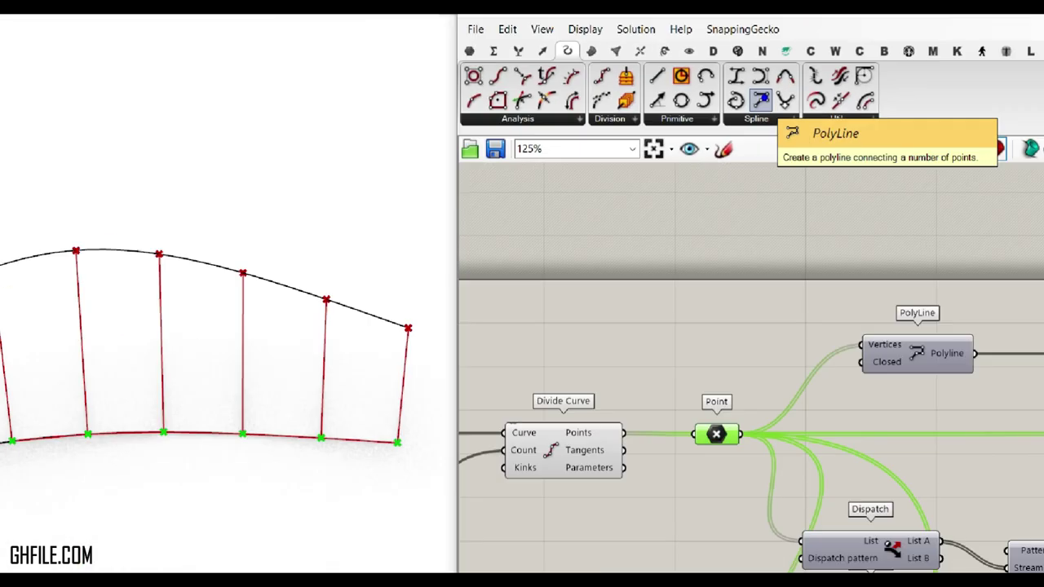
pyautogui.scroll(4, 803, 300)
pyautogui.rightClick(774, 275)
pyautogui.click(795, 300)
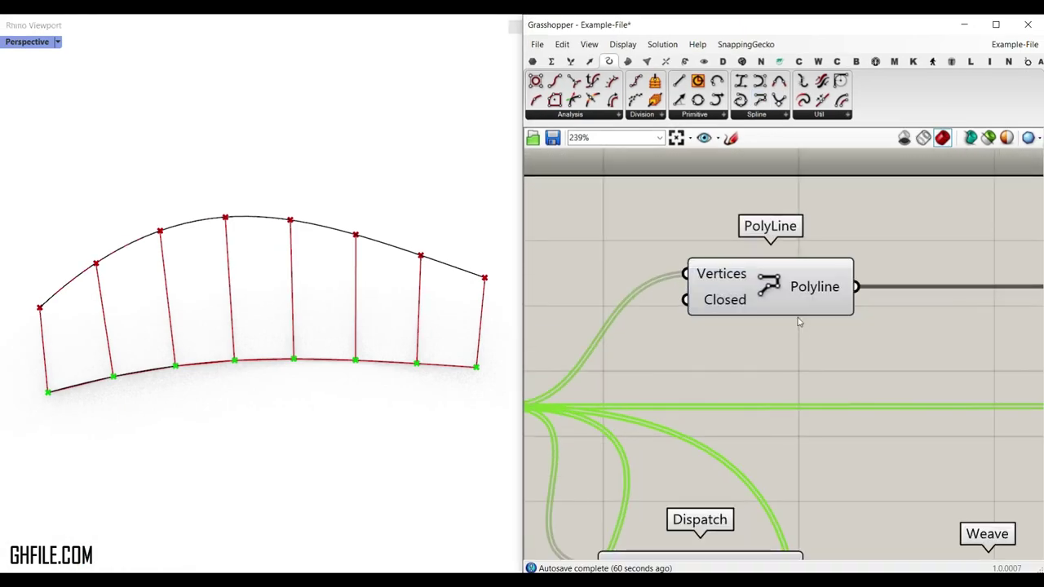
# - Bake the PolyLine component's polyline into Rhino and change the Perspective viewport's display mode
pyautogui.click(819, 289)
pyautogui.rightClick(821, 287)
pyautogui.click(848, 310)
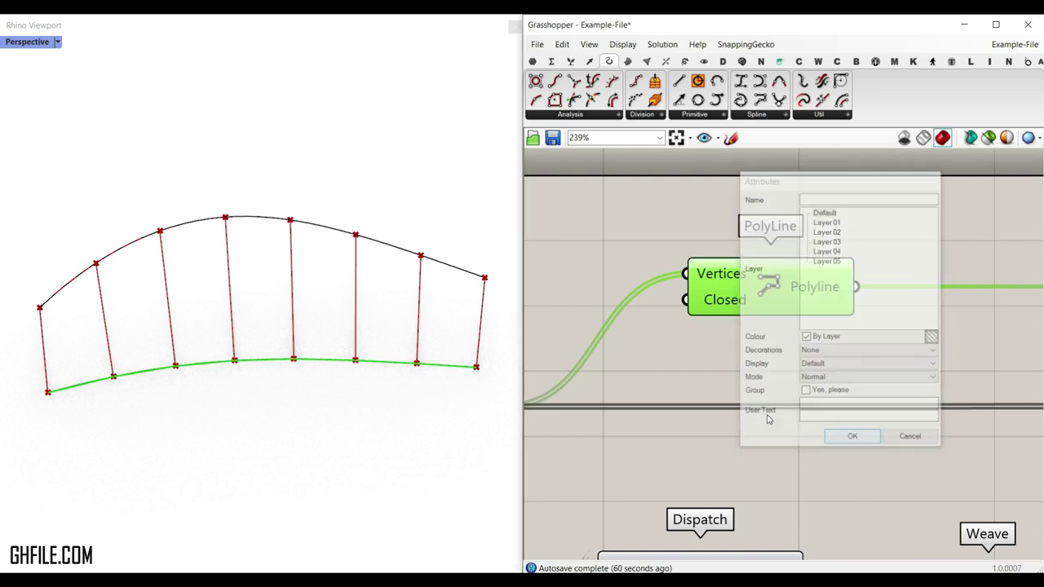
pyautogui.click(57, 99)
# - Compare the baked polyline's straight segments with the original lower curve in the Perspective viewport
pyautogui.scroll(8, 276, 369)
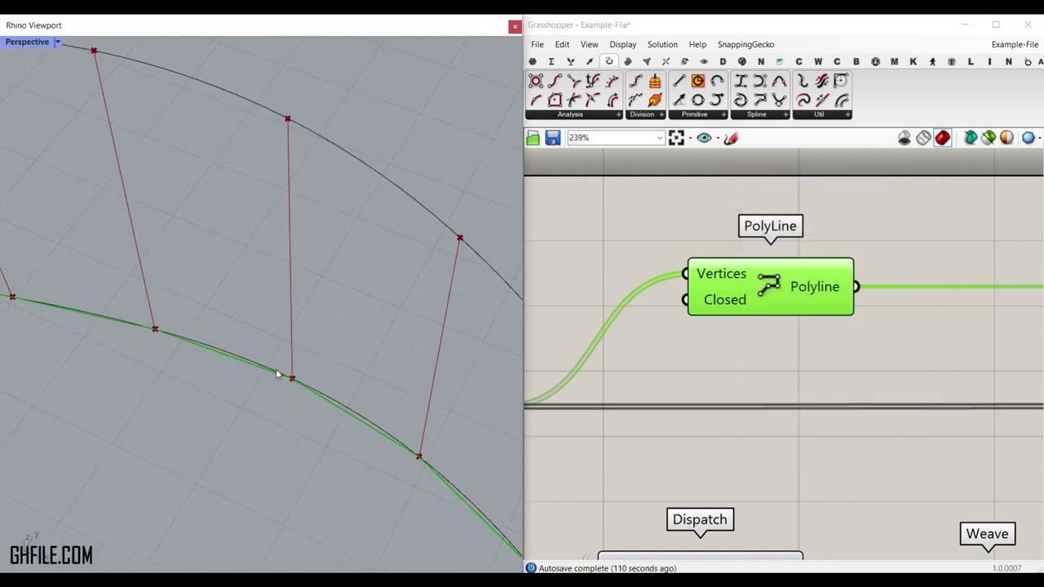
pyautogui.scroll(-3, 256, 333)
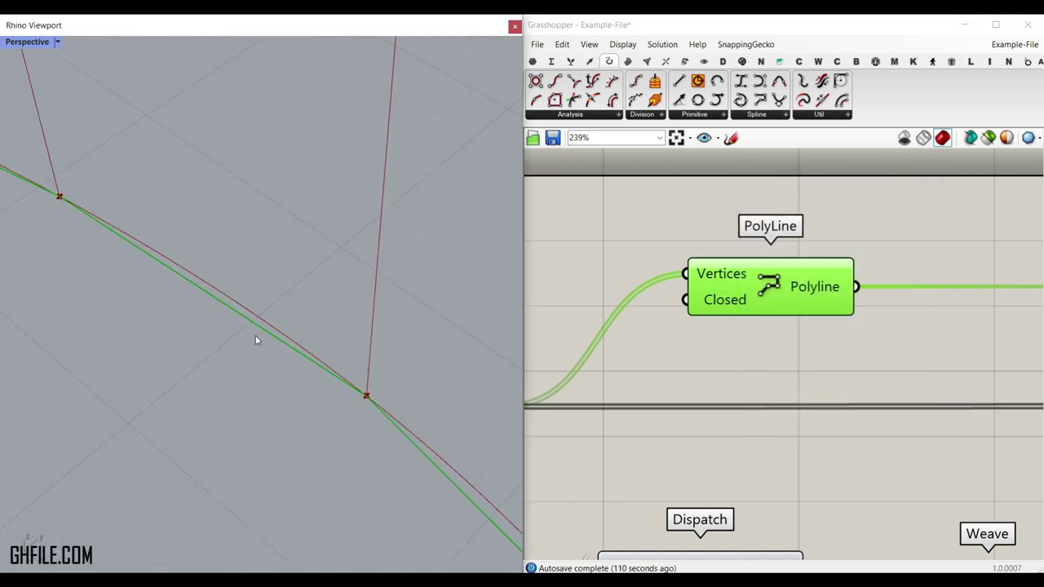
pyautogui.scroll(-3, 257, 351)
pyautogui.scroll(-8, 245, 376)
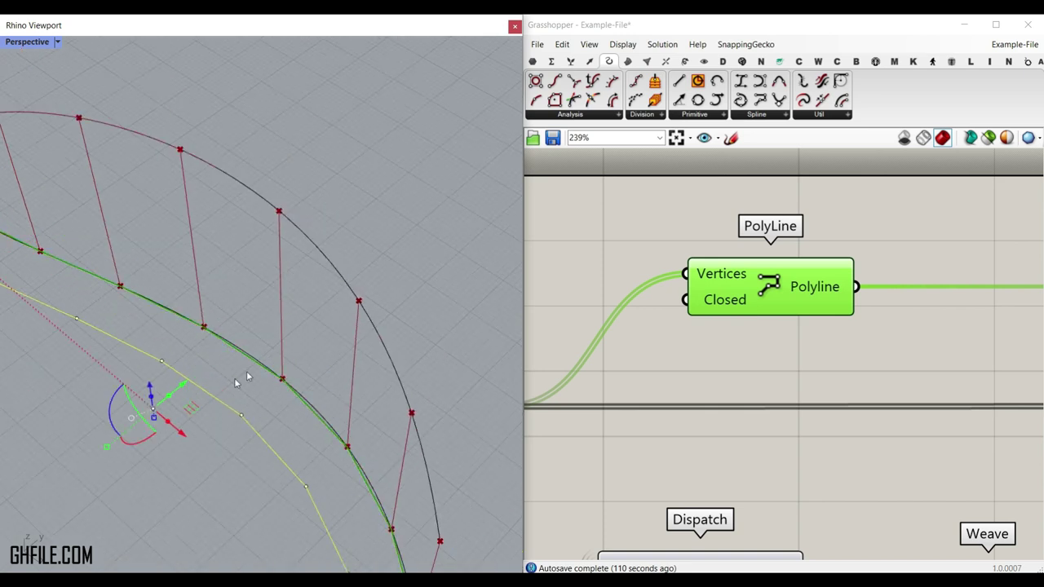
pyautogui.scroll(8, 165, 380)
# - Delete the baked polyline from the Rhino model
pyautogui.click(285, 355)
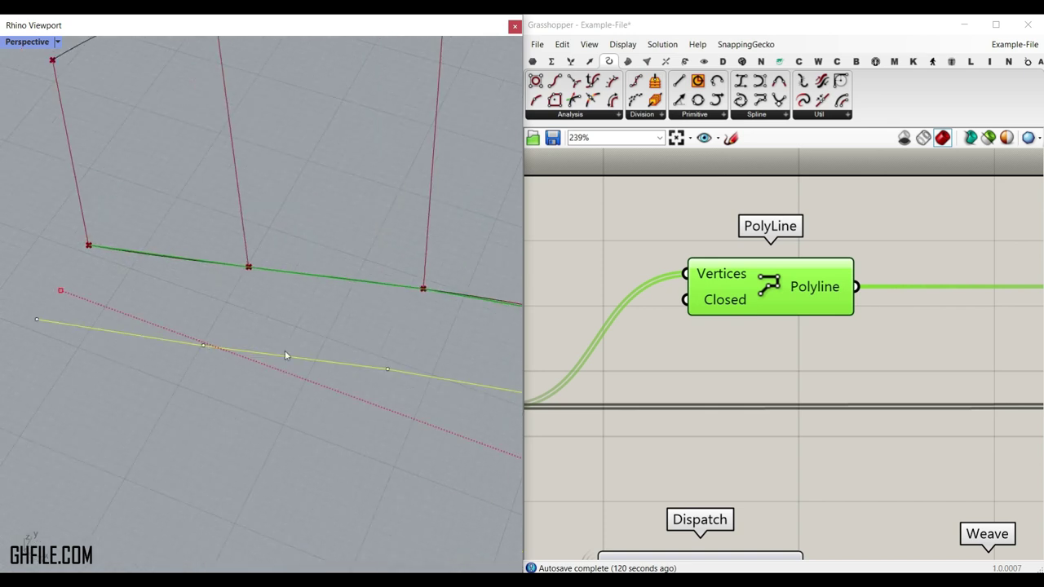
pyautogui.press('Delete')
pyautogui.scroll(-5, 245, 380)
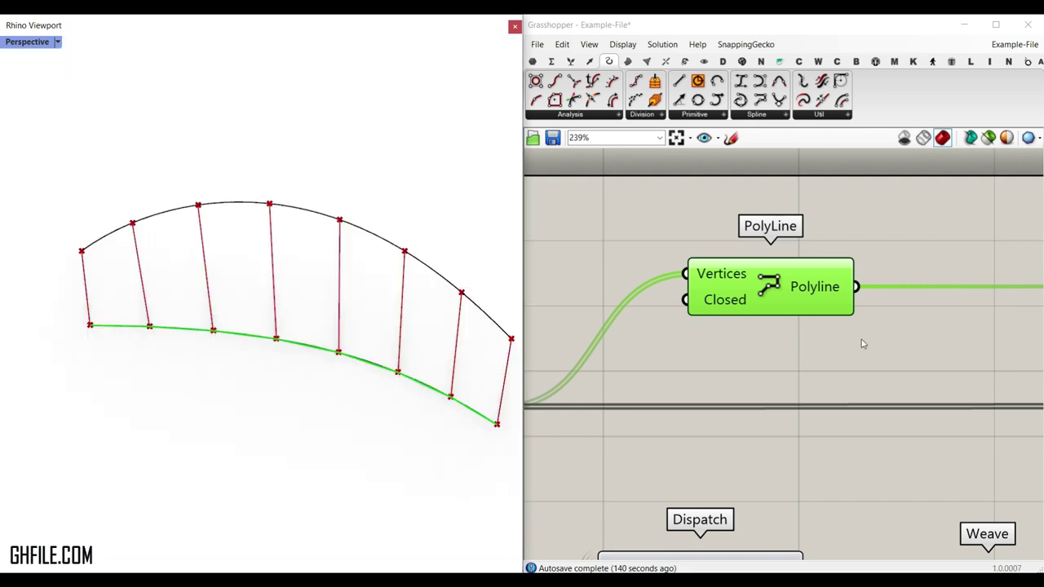
# - Trace the lower curve's PolyLine through the Explode component's Segments output and select the output Curve parameter it feeds
pyautogui.scroll(-5, 861, 344)
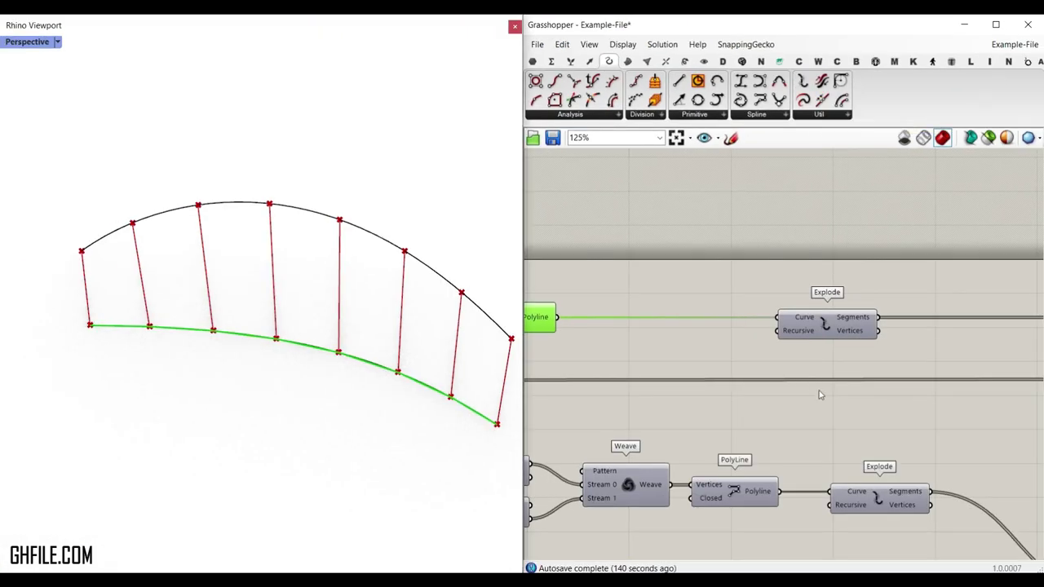
pyautogui.scroll(5, 820, 329)
pyautogui.moveTo(721, 315)
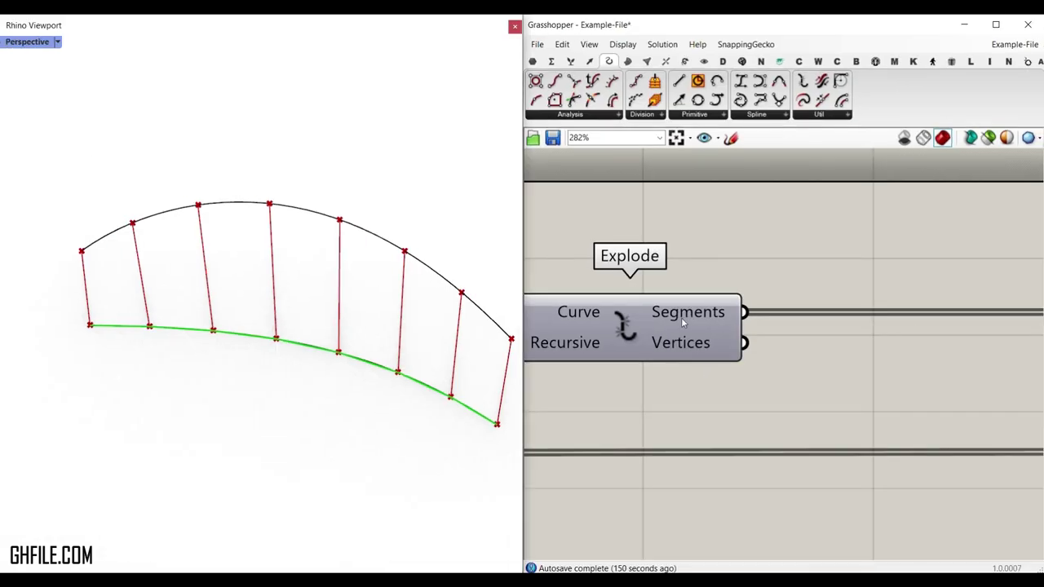
pyautogui.moveTo(893, 341); pyautogui.dragTo(587, 346, button='right')
pyautogui.scroll(-5, 737, 348)
pyautogui.moveTo(971, 343); pyautogui.dragTo(785, 345, button='right')
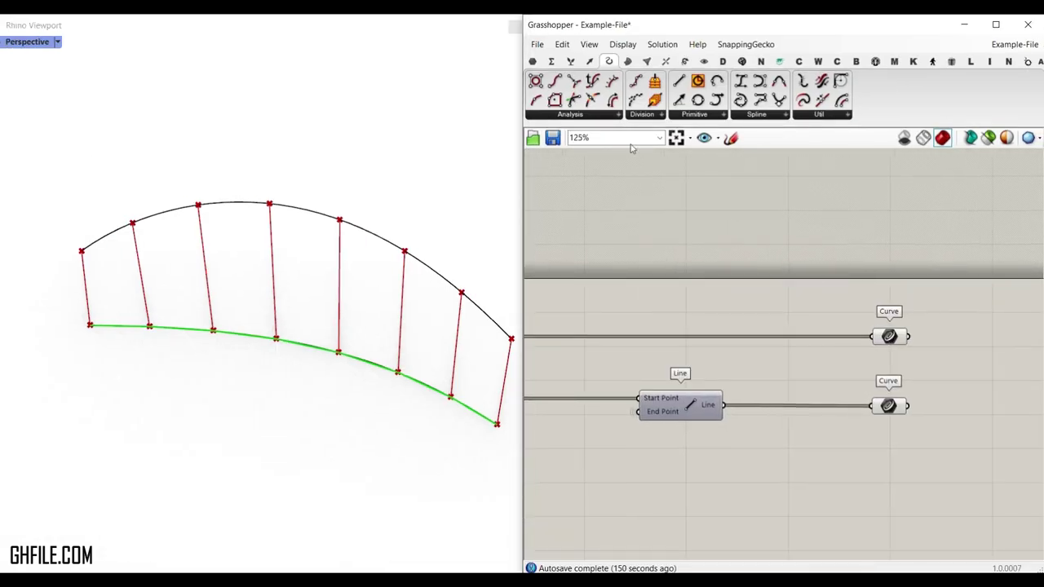
pyautogui.click(531, 63)
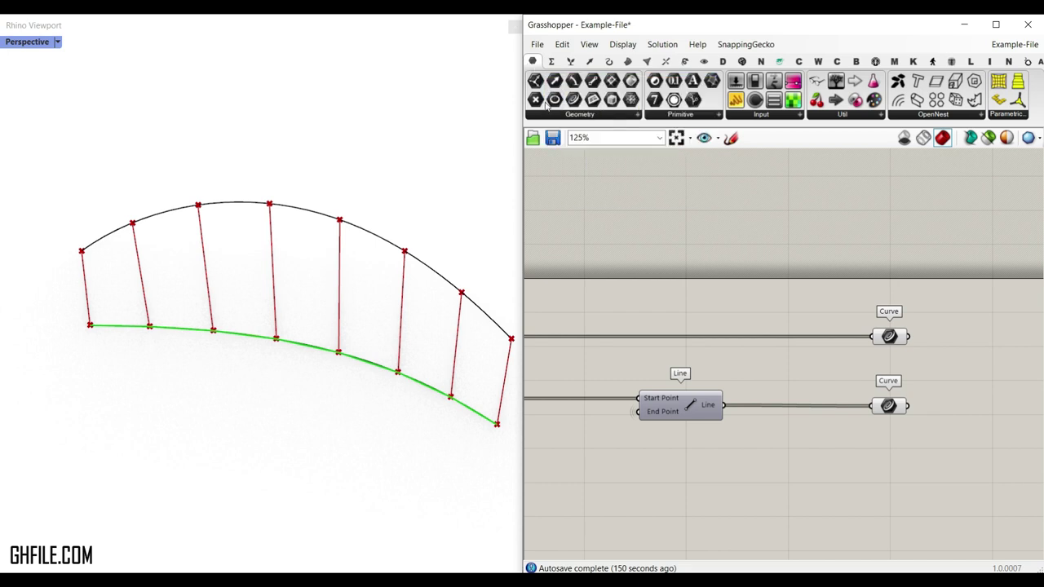
pyautogui.click(891, 342)
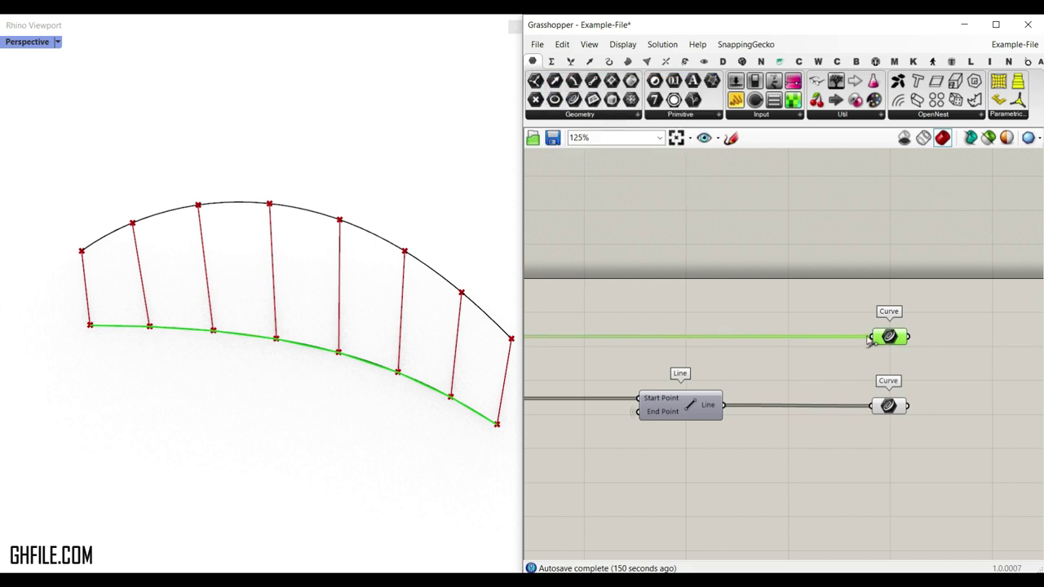
# - Turn on the preview of the output Curve parameter holding the upper curve's exploded segments
pyautogui.moveTo(667, 395); pyautogui.dragTo(853, 346, button='right')
pyautogui.scroll(-5, 880, 344)
pyautogui.moveTo(885, 423); pyautogui.dragTo(920, 327, button='right')
pyautogui.moveTo(663, 437); pyautogui.dragTo(664, 436, button='right')
pyautogui.scroll(3, 644, 429)
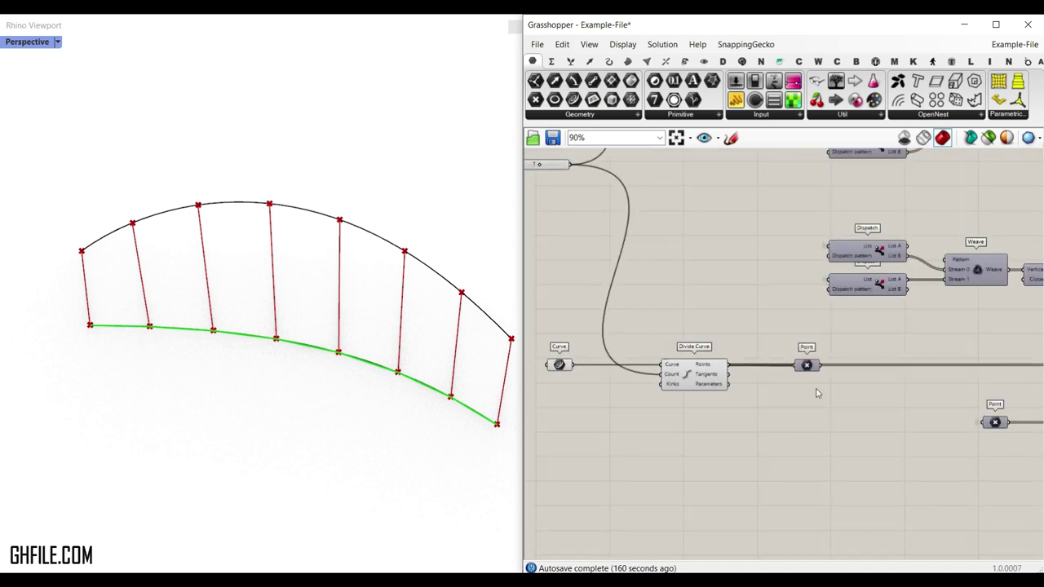
pyautogui.moveTo(973, 414); pyautogui.dragTo(735, 403, button='right')
pyautogui.moveTo(825, 399); pyautogui.dragTo(601, 389, button='right')
pyautogui.moveTo(701, 376); pyautogui.dragTo(734, 372, button='right')
pyautogui.scroll(-1, 907, 350)
pyautogui.moveTo(884, 348); pyautogui.dragTo(731, 364, button='right')
pyautogui.scroll(5, 729, 362)
pyautogui.moveTo(960, 377); pyautogui.dragTo(719, 374, button='right')
pyautogui.moveTo(870, 379); pyautogui.dragTo(664, 372, button='right')
pyautogui.rightClick(788, 356)
pyautogui.click(823, 330)
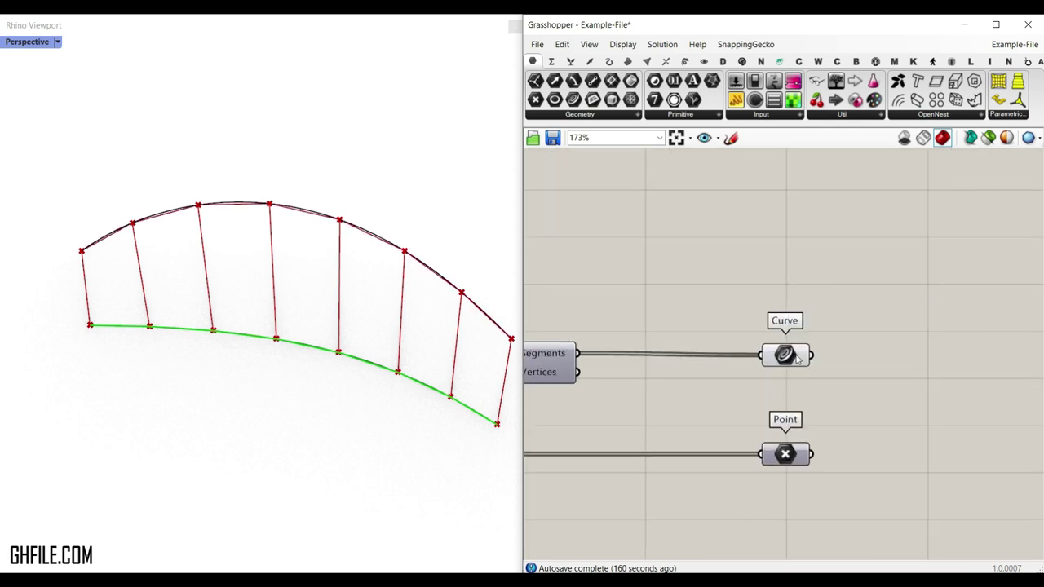
# - Align the upper curve's output Curve parameter with the Explode component's Segments output and deselect it
pyautogui.click(797, 359)
pyautogui.moveTo(781, 351)
pyautogui.mouseDown()
pyautogui.moveTo(780, 335)
pyautogui.moveTo(782, 349)
pyautogui.mouseUp()
pyautogui.click(814, 297)
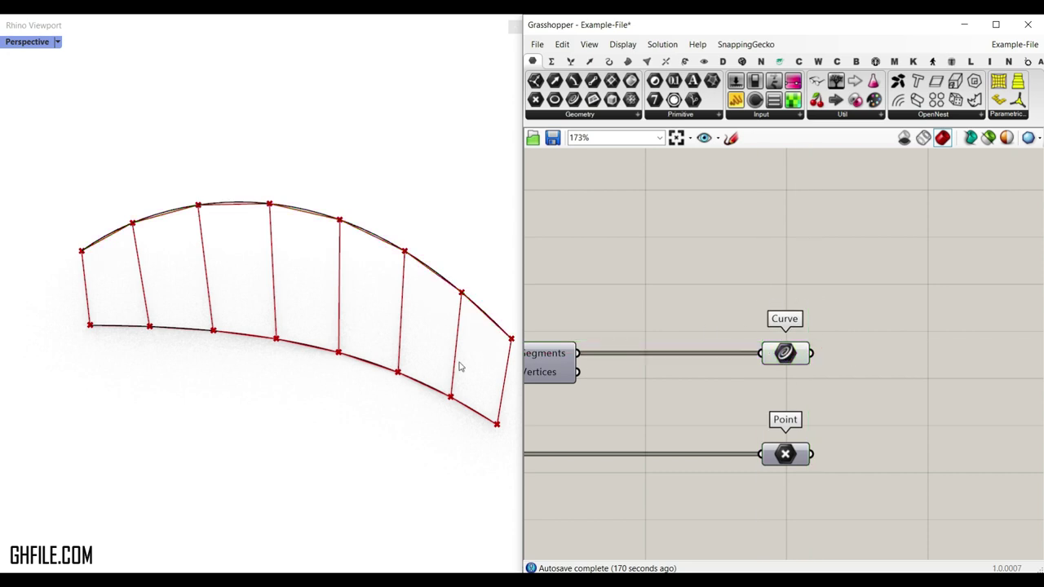
# - Go back to the lower curve's Divide Curve component and select the Point parameter holding its division points
pyautogui.moveTo(665, 336); pyautogui.dragTo(937, 336, button='right')
pyautogui.scroll(-5, 937, 336)
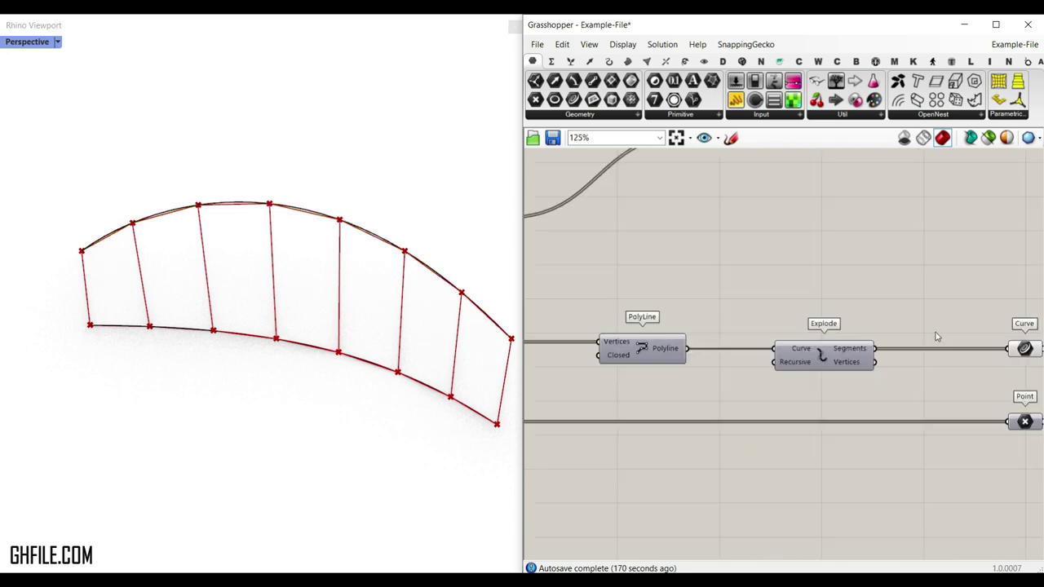
pyautogui.moveTo(697, 320); pyautogui.dragTo(920, 342, button='right')
pyautogui.moveTo(582, 273); pyautogui.dragTo(713, 283, button='right')
pyautogui.scroll(2, 678, 234)
pyautogui.moveTo(678, 234); pyautogui.dragTo(626, 329, button='right')
pyautogui.scroll(3, 682, 204)
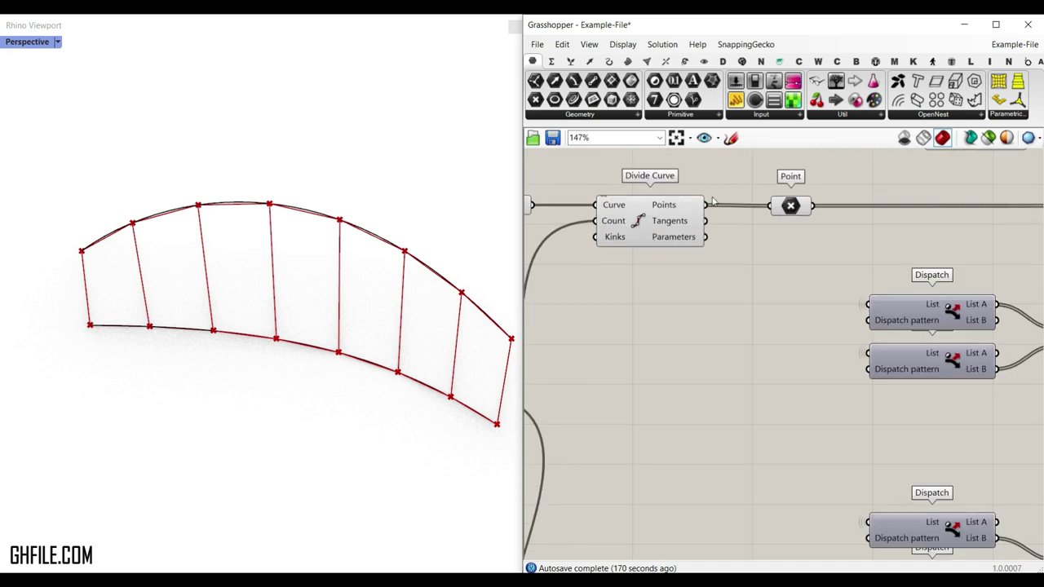
pyautogui.click(784, 208)
# - Turn on the preview of the Point parameter that collects the division points of both curves
pyautogui.moveTo(831, 370); pyautogui.dragTo(709, 261, button='right')
pyautogui.scroll(-3, 708, 261)
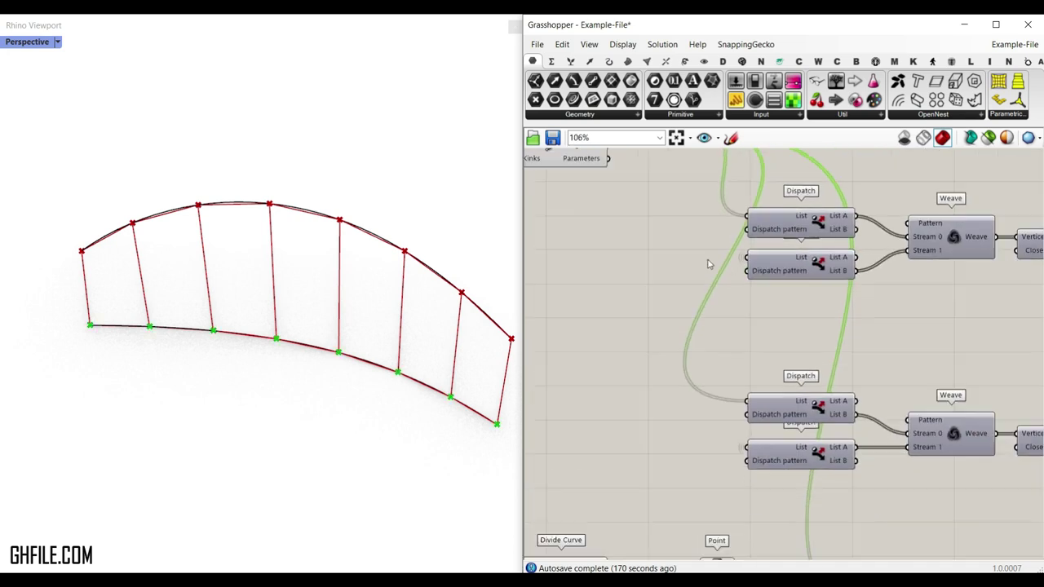
pyautogui.moveTo(736, 503); pyautogui.dragTo(715, 400, button='right')
pyautogui.click(697, 380)
pyautogui.scroll(4, 698, 383)
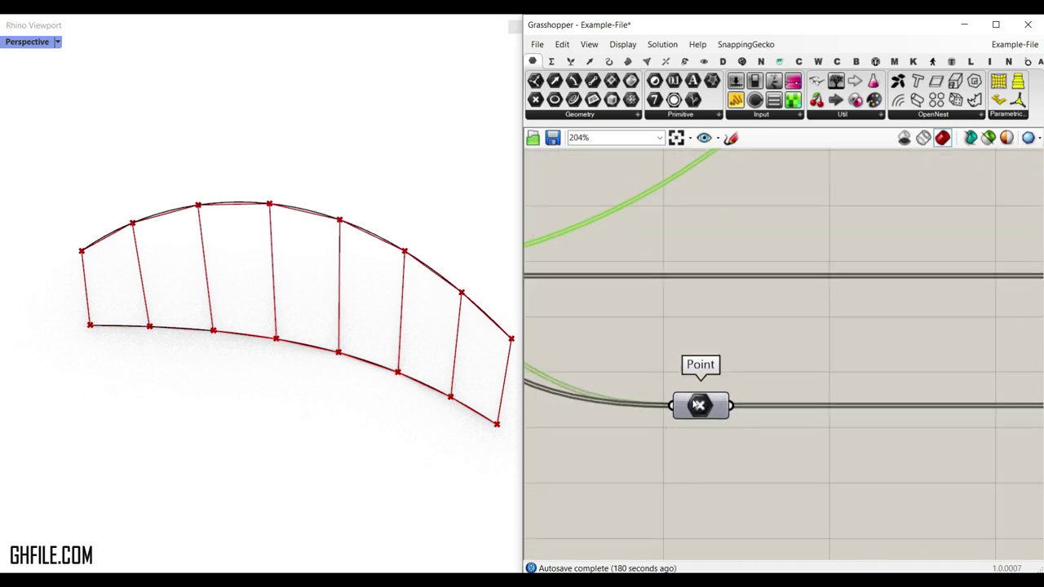
pyautogui.rightClick(695, 405)
pyautogui.click(734, 327)
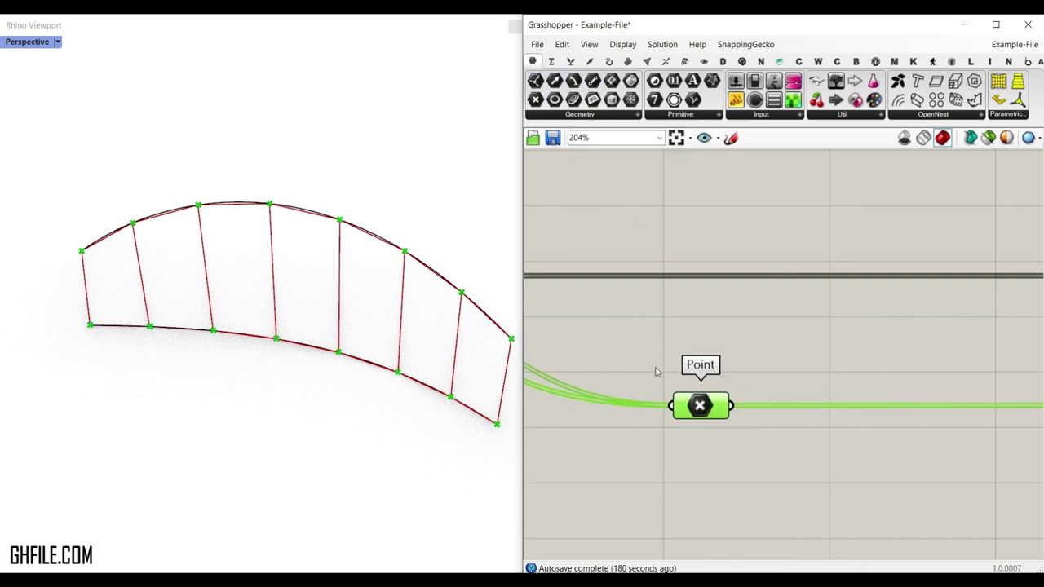
# - Follow the combined Point parameter to the output Point parameter it feeds and turn on that output's preview
pyautogui.moveTo(655, 367); pyautogui.dragTo(759, 355, button='right')
pyautogui.scroll(-1, 739, 349)
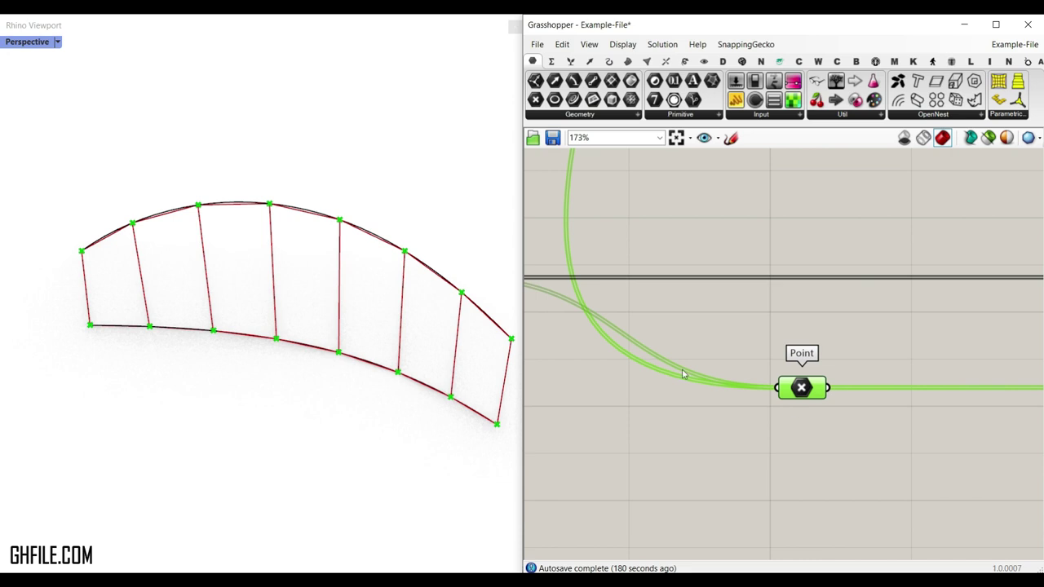
pyautogui.scroll(-2, 623, 314)
pyautogui.scroll(3, 590, 309)
pyautogui.moveTo(578, 299); pyautogui.dragTo(926, 420)
pyautogui.moveTo(885, 357); pyautogui.dragTo(874, 352, button='right')
pyautogui.scroll(-6, 874, 352)
pyautogui.moveTo(1012, 367); pyautogui.dragTo(457, 351, button='right')
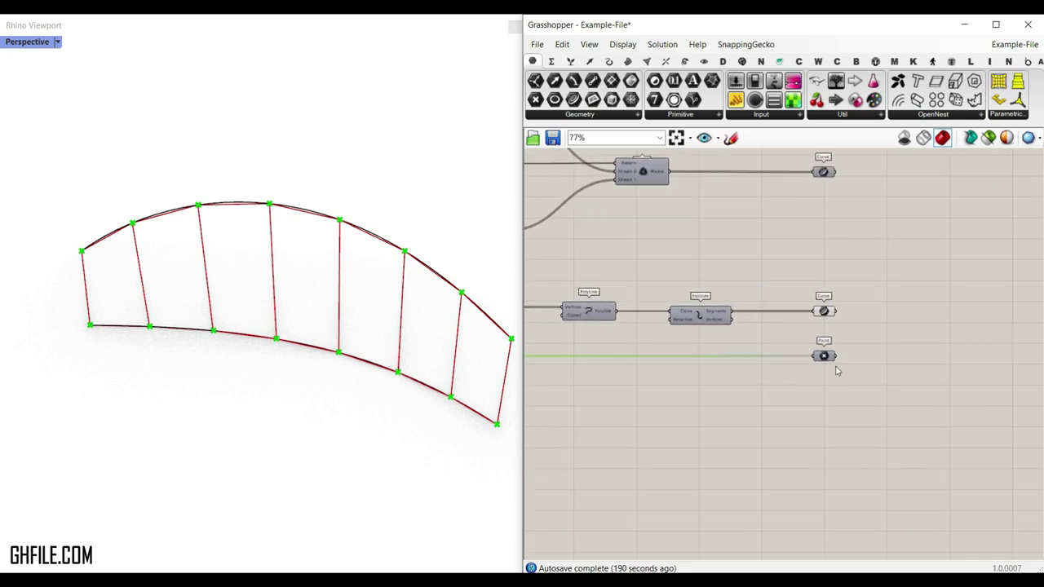
pyautogui.scroll(4, 836, 368)
pyautogui.rightClick(816, 348)
pyautogui.click(850, 328)
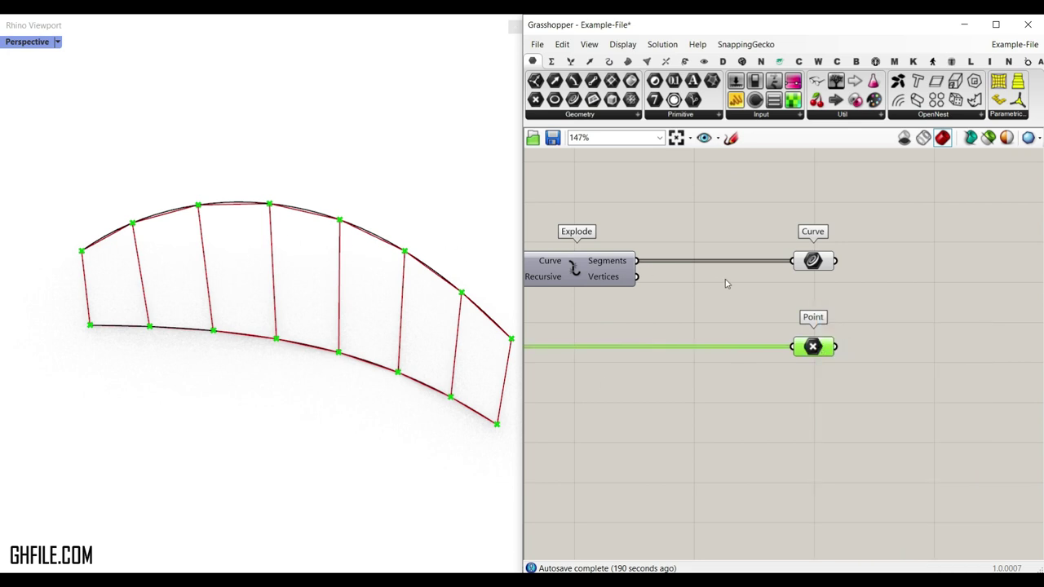
# - Turn on the preview of the output Curve parameter holding the diagonals from the final Weave component
pyautogui.scroll(-5, 717, 299)
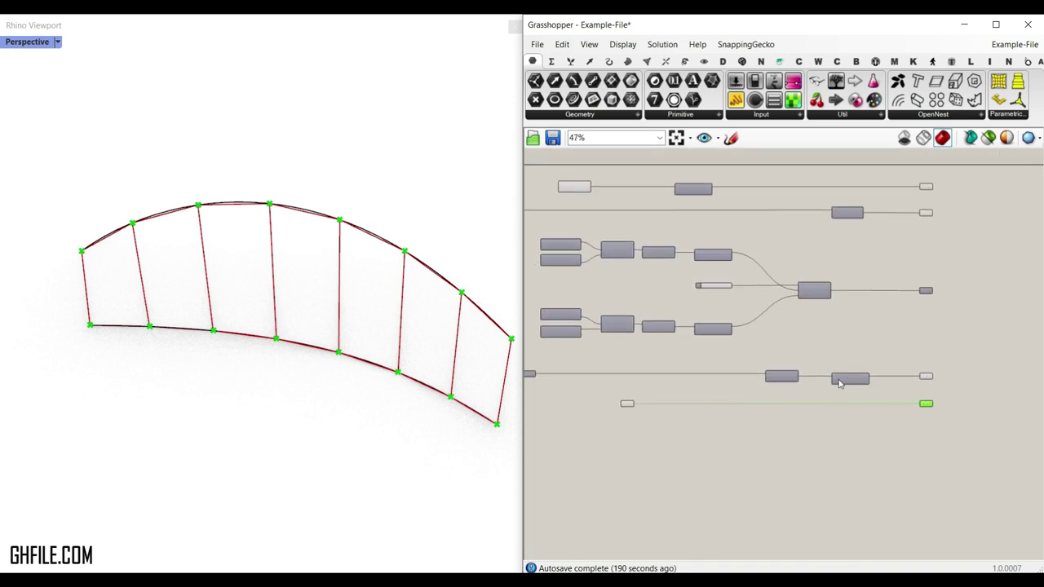
pyautogui.scroll(2, 954, 317)
pyautogui.rightClick(911, 282)
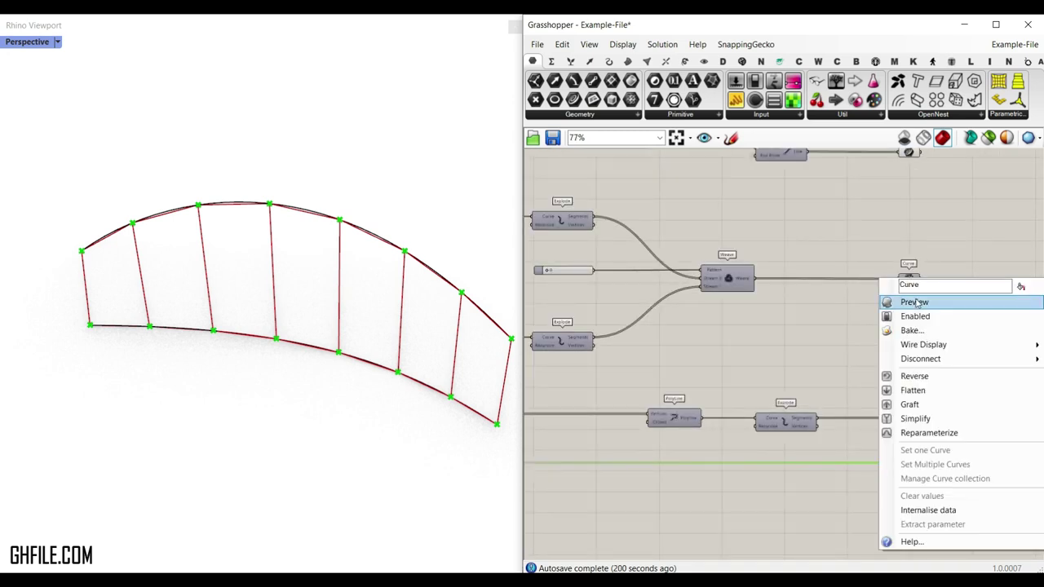
pyautogui.click(917, 303)
# - Set the number slider feeding the final Weave component's Pattern input to 0
pyautogui.moveTo(710, 301); pyautogui.dragTo(721, 307, button='right')
pyautogui.scroll(3, 610, 294)
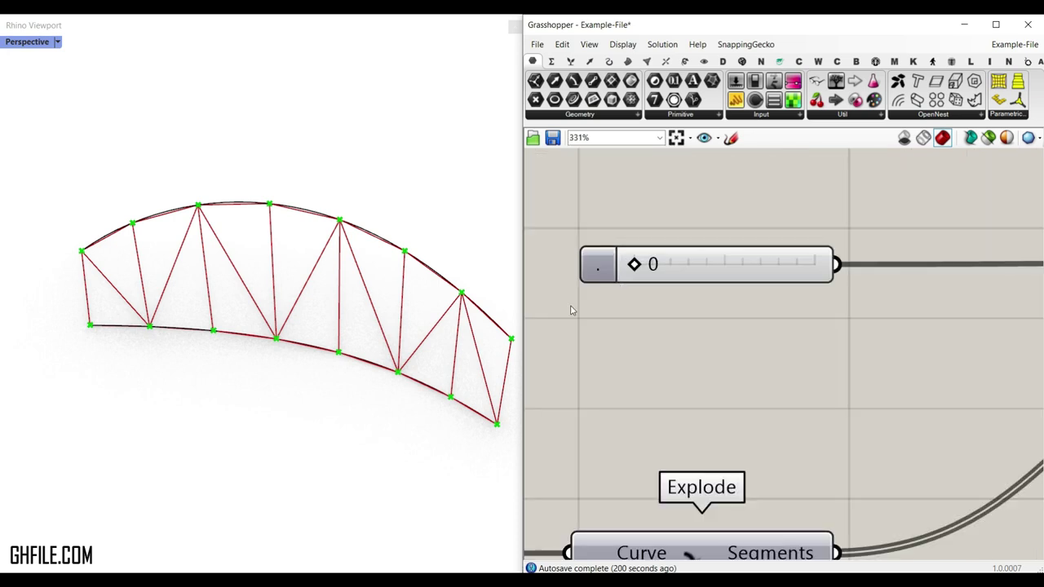
pyautogui.moveTo(728, 273); pyautogui.dragTo(629, 268)
pyautogui.moveTo(791, 300); pyautogui.dragTo(659, 300, button='right')
pyautogui.scroll(-5, 658, 300)
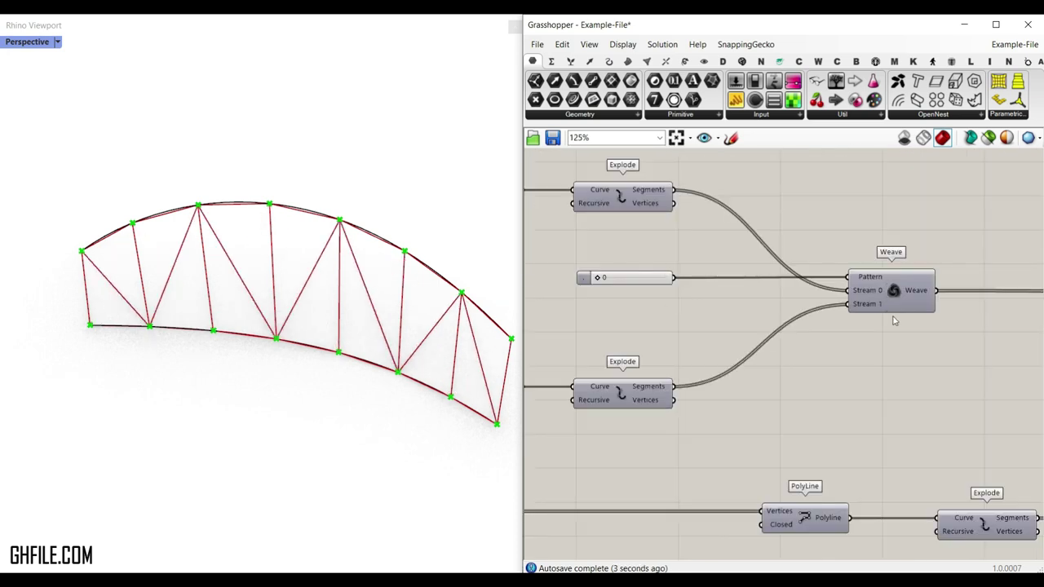
# - Turn off the preview of the output Curve parameter fed by the final Weave component
pyautogui.moveTo(968, 328); pyautogui.dragTo(786, 325, button='right')
pyautogui.moveTo(1009, 324); pyautogui.dragTo(984, 290)
pyautogui.middleClick(946, 247)
pyautogui.click(960, 272)
# - Trace the diagonals' definition back to the Dispatch components and examine the pair feeding the first Weave component
pyautogui.moveTo(740, 275); pyautogui.dragTo(1003, 289, button='right')
pyautogui.moveTo(734, 295); pyautogui.dragTo(1002, 303, button='right')
pyautogui.moveTo(551, 276); pyautogui.dragTo(755, 315, button='right')
pyautogui.moveTo(665, 289); pyautogui.dragTo(804, 318, button='right')
pyautogui.click(830, 195)
pyautogui.moveTo(818, 275); pyautogui.dragTo(604, 275, button='right')
pyautogui.scroll(4, 615, 203)
pyautogui.click(822, 282)
pyautogui.click(810, 448)
pyautogui.scroll(-2, 772, 397)
pyautogui.click(824, 310)
pyautogui.moveTo(838, 386); pyautogui.dragTo(738, 356, button='right')
pyautogui.scroll(2, 738, 357)
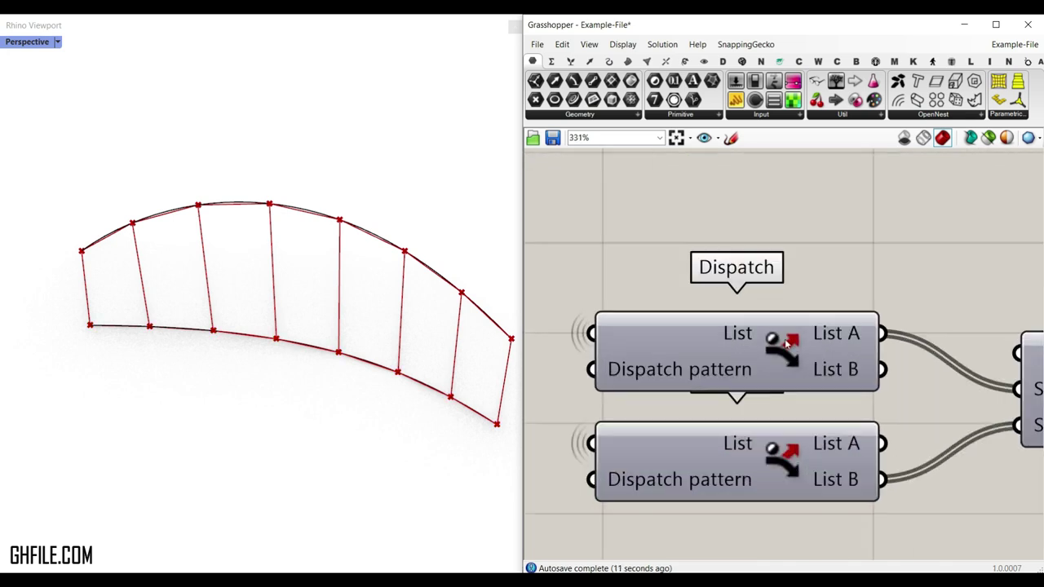
# - Look up Dispatch among the list components and turn on the preview of the first Dispatch component in the pair
pyautogui.click(571, 62)
pyautogui.click(578, 117)
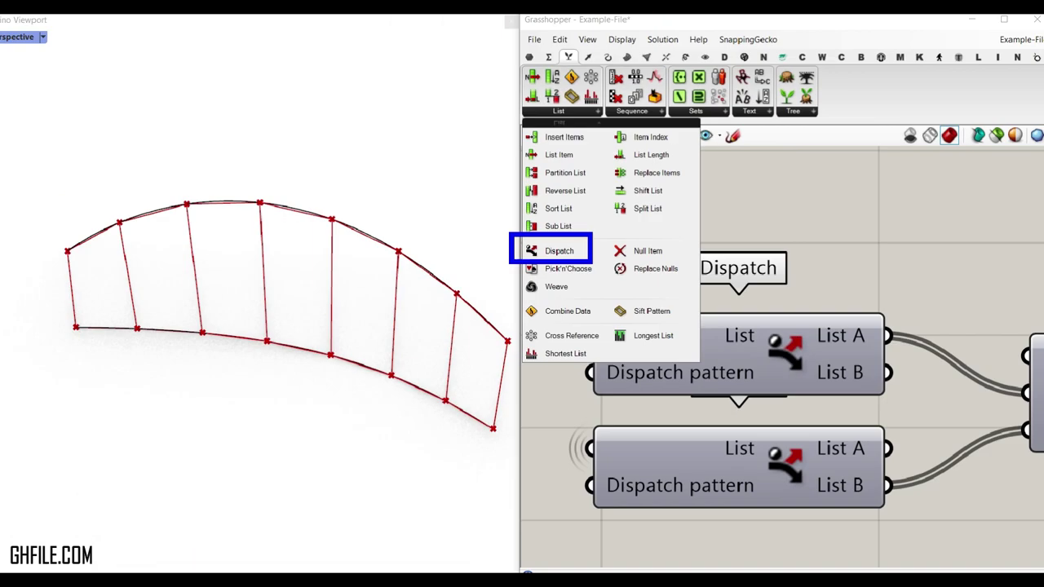
pyautogui.rightClick(786, 335)
pyautogui.click(803, 358)
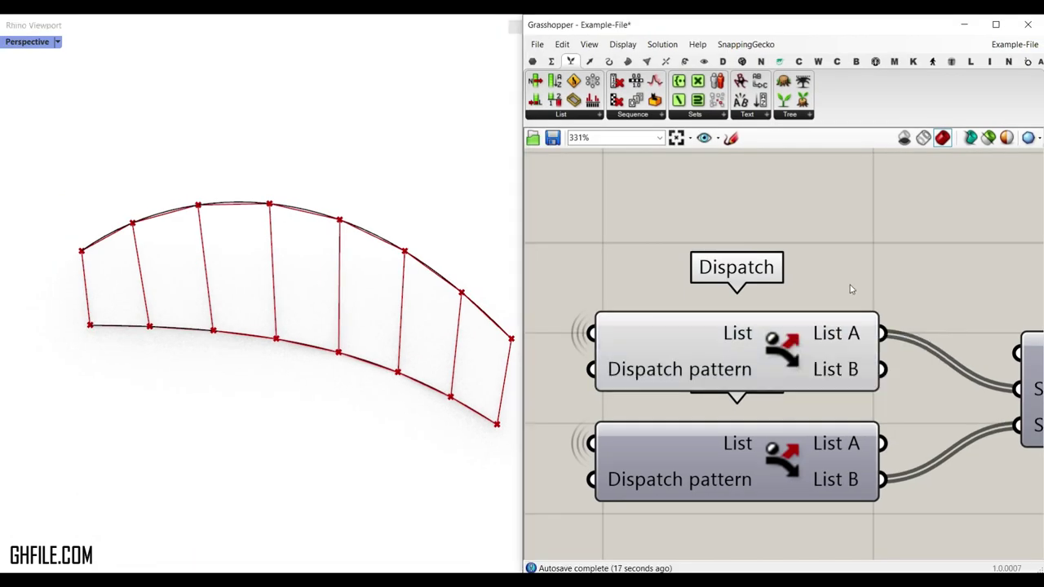
# - Select the lower curve's Point parameter to reveal its connection to the first Dispatch component's List input
pyautogui.scroll(-4, 757, 296)
pyautogui.click(685, 217)
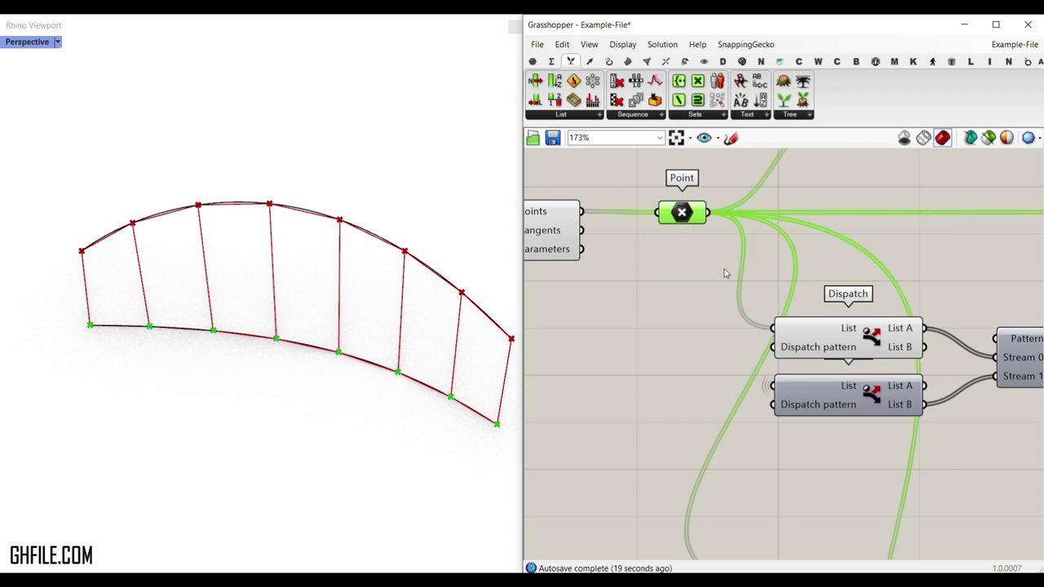
pyautogui.moveTo(841, 334); pyautogui.dragTo(813, 324, button='right')
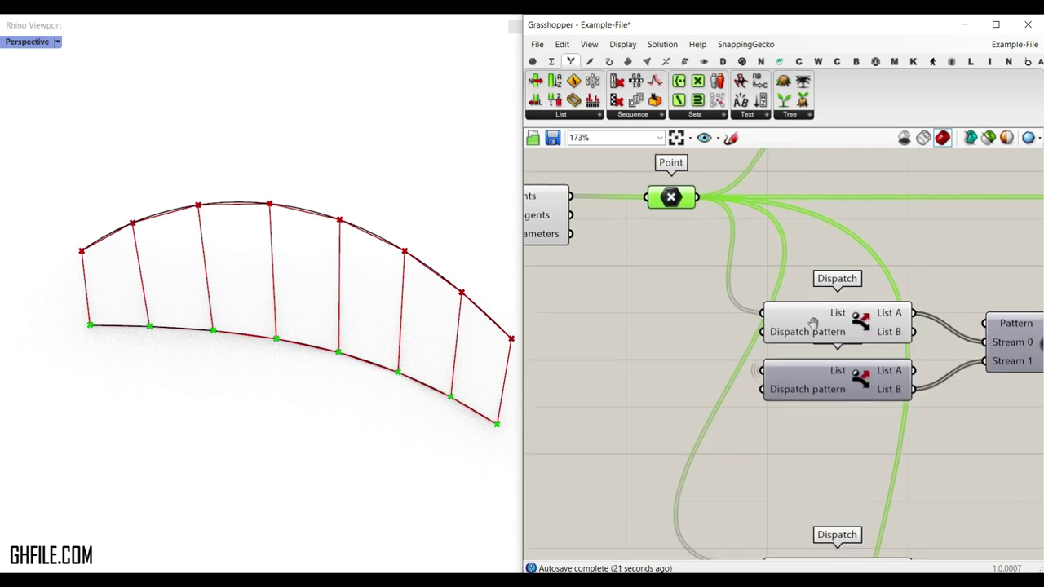
pyautogui.scroll(4, 813, 324)
pyautogui.moveTo(739, 292)
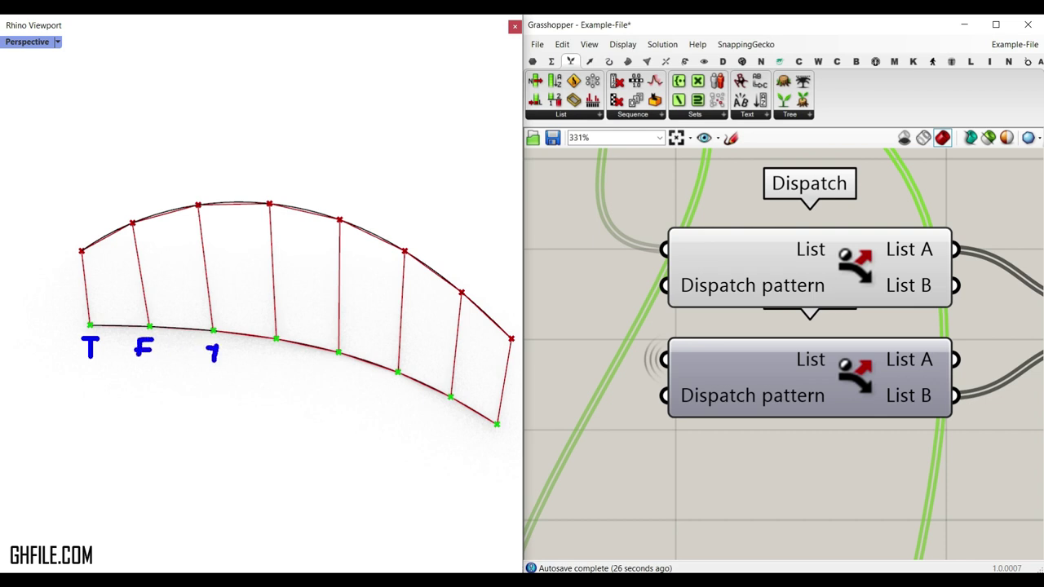
pyautogui.moveTo(275, 353)
pyautogui.mouseDown()
pyautogui.moveTo(269, 373)
pyautogui.moveTo(351, 389)
pyautogui.mouseUp()
pyautogui.moveTo(348, 378)
pyautogui.mouseDown()
pyautogui.moveTo(359, 388)
pyautogui.moveTo(347, 396)
pyautogui.mouseUp()
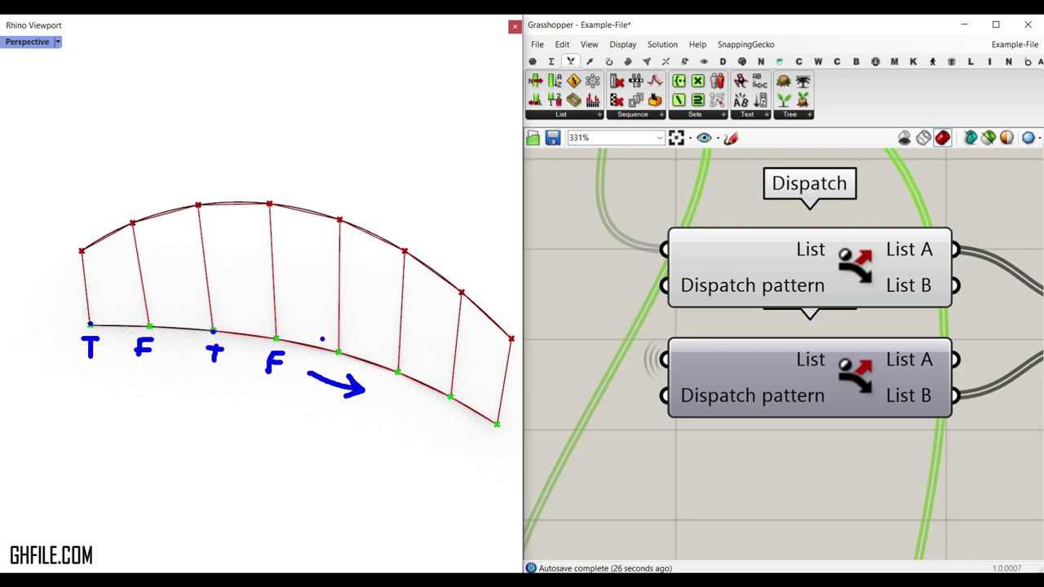
pyautogui.moveTo(952, 253); pyautogui.dragTo(976, 230)
pyautogui.click(908, 291)
pyautogui.moveTo(967, 279); pyautogui.dragTo(948, 280)
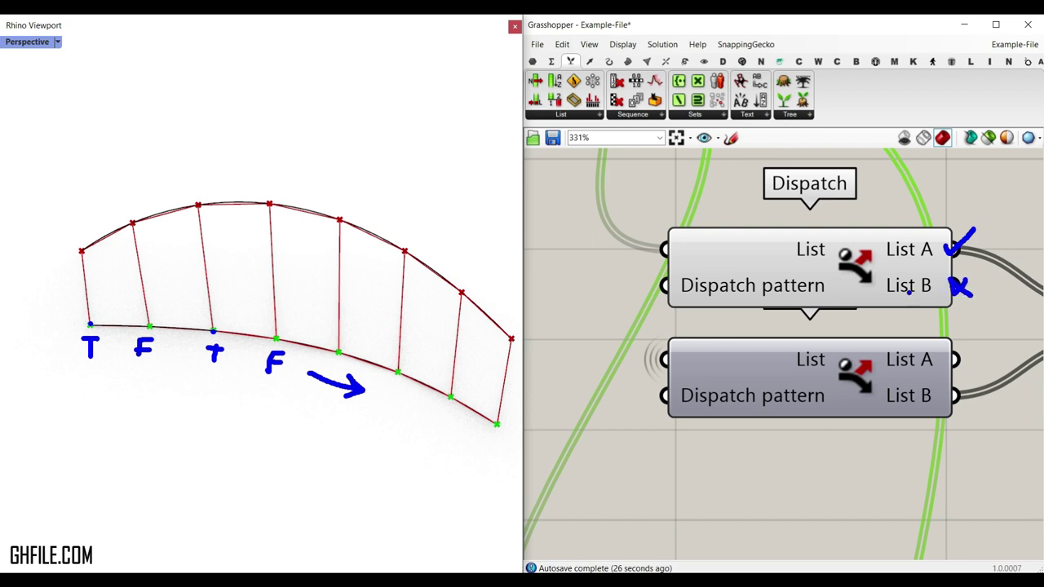
pyautogui.press('Escape')
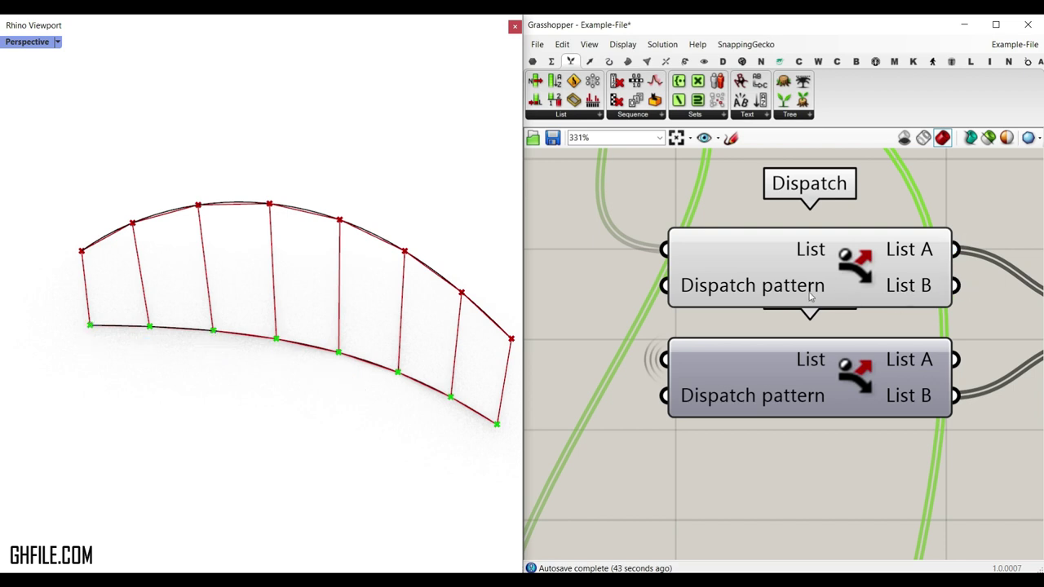
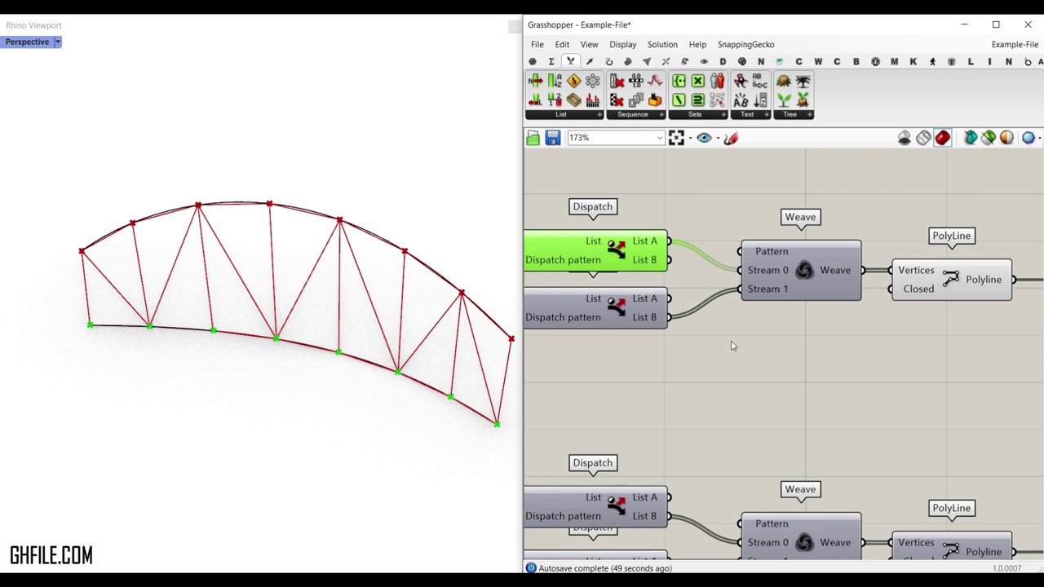
# - Examine the first Dispatch component by selecting it to highlight its List input and the List A connection to the Weave component
pyautogui.scroll(-1, 802, 333)
pyautogui.moveTo(685, 241); pyautogui.dragTo(726, 256, button='right')
pyautogui.click(725, 256)
pyautogui.scroll(1, 726, 256)
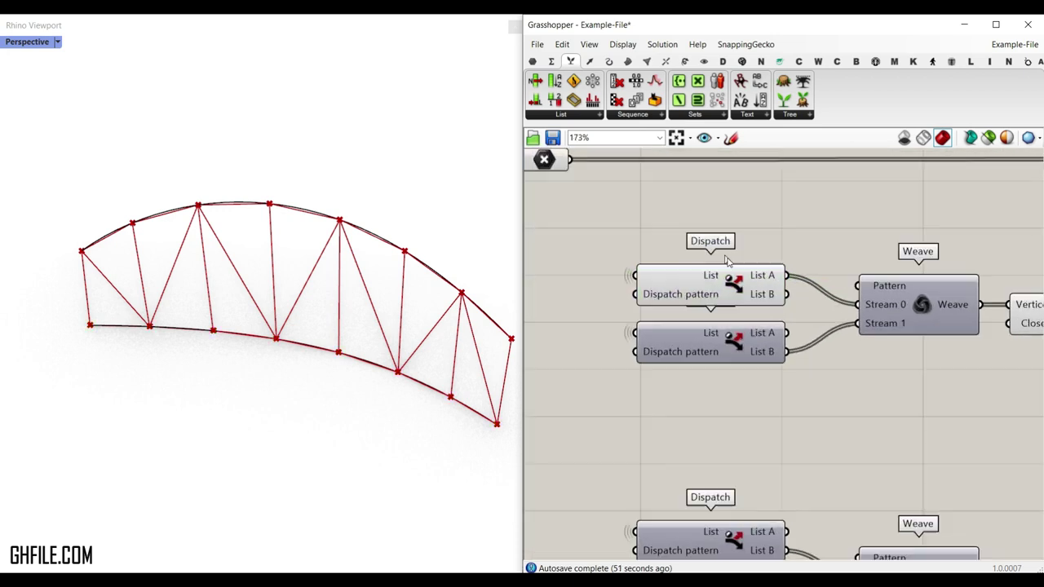
pyautogui.scroll(2, 727, 259)
pyautogui.click(750, 302)
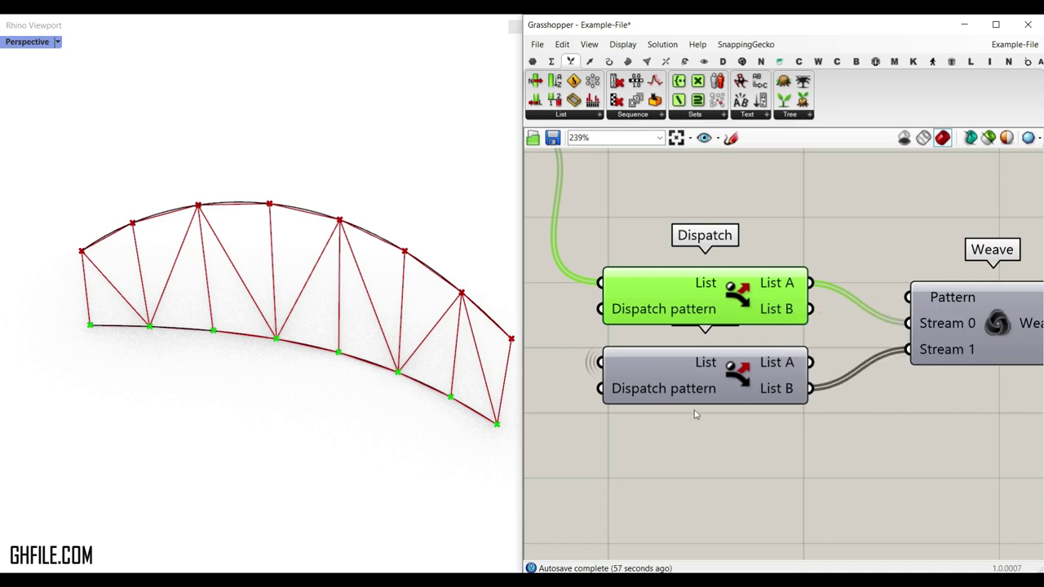
pyautogui.scroll(-3, 697, 415)
pyautogui.scroll(2, 757, 299)
pyautogui.click(801, 484)
pyautogui.scroll(-3, 808, 318)
pyautogui.scroll(5, 840, 308)
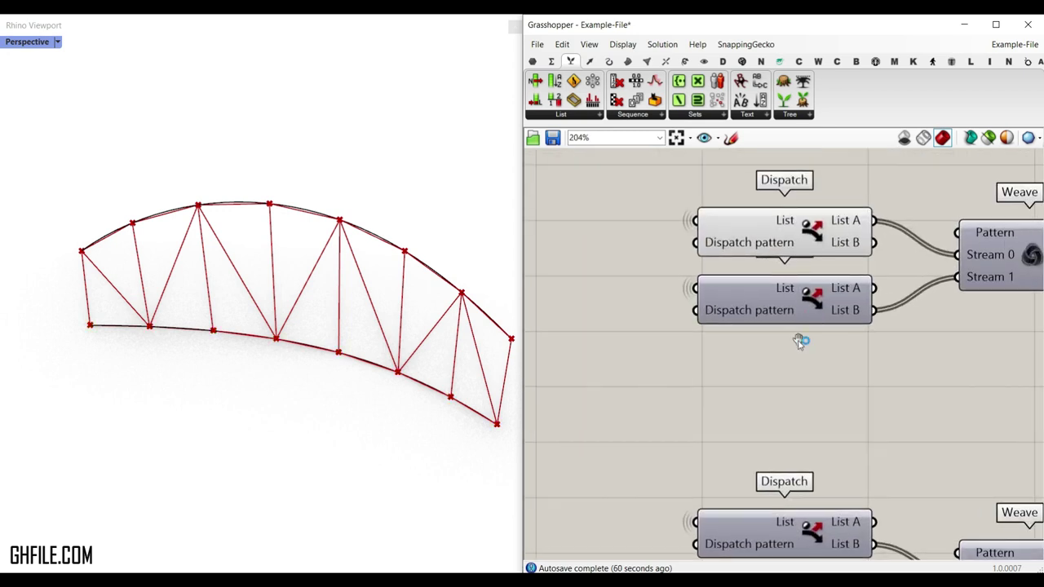
# - Add a Point parameter beside the first Dispatch component and feed it from that component's List A output
pyautogui.click(536, 62)
pyautogui.click(535, 100)
pyautogui.moveTo(995, 164); pyautogui.dragTo(911, 215, button='right')
pyautogui.click(905, 198)
pyautogui.moveTo(852, 230); pyautogui.dragTo(816, 261, button='right')
pyautogui.moveTo(784, 268); pyautogui.dragTo(827, 231)
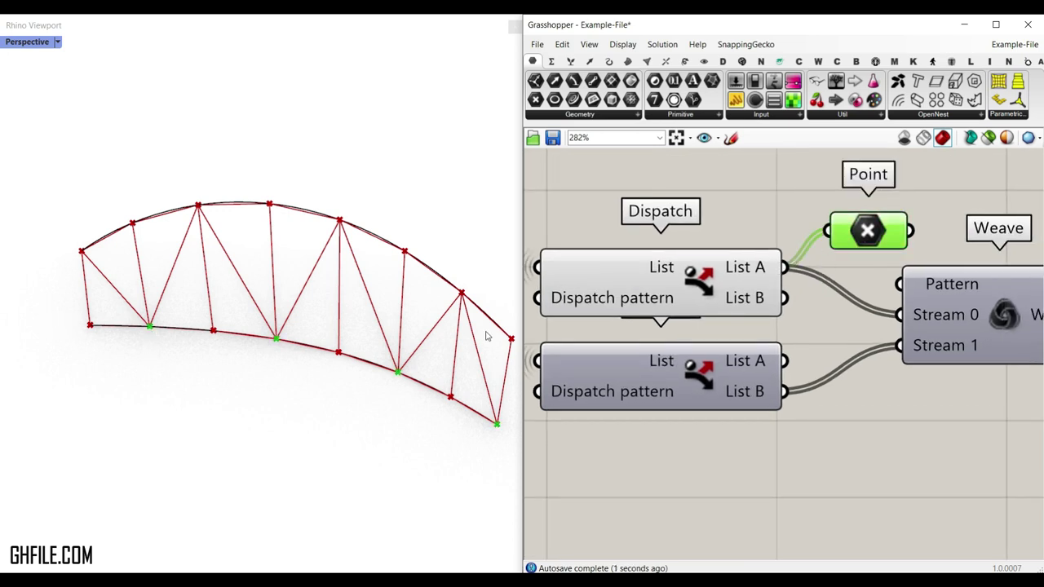
# - Rewire the Point parameter to the first Dispatch's List B, move it beside the second Dispatch, and feed it from that component's List B
pyautogui.moveTo(785, 298); pyautogui.dragTo(827, 231)
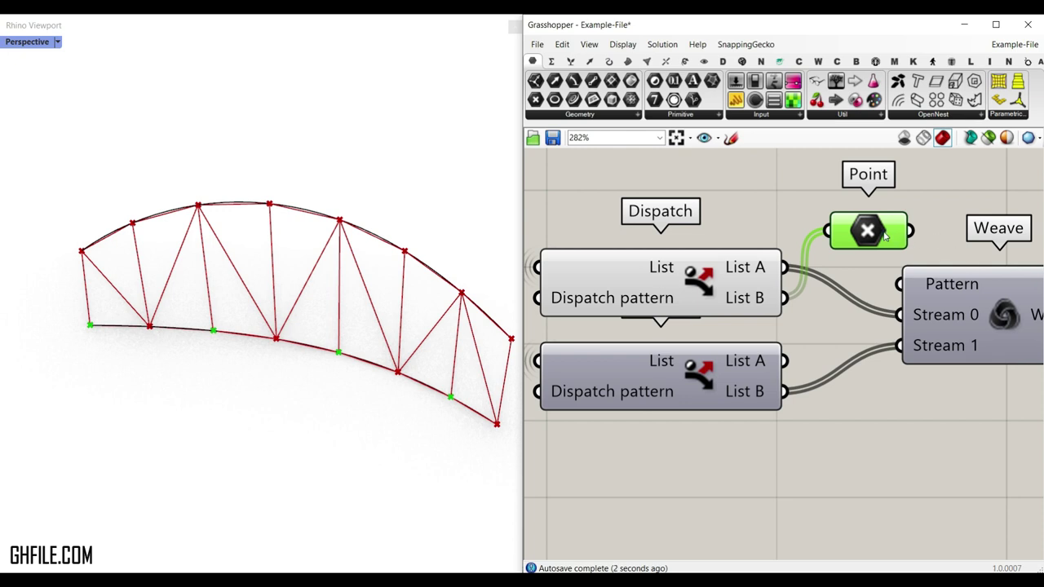
pyautogui.moveTo(885, 235); pyautogui.dragTo(885, 404)
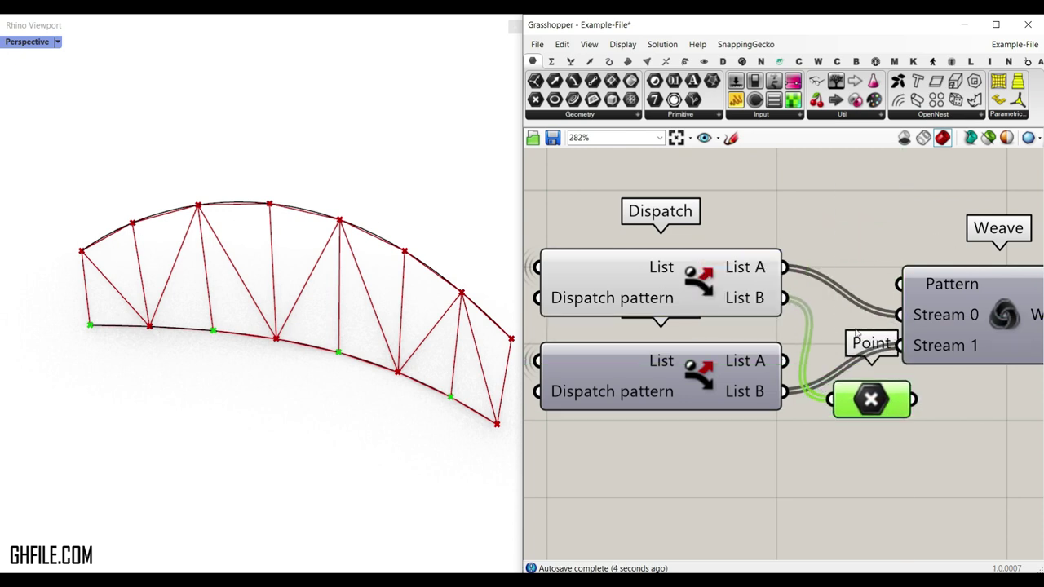
pyautogui.moveTo(785, 361); pyautogui.dragTo(832, 400)
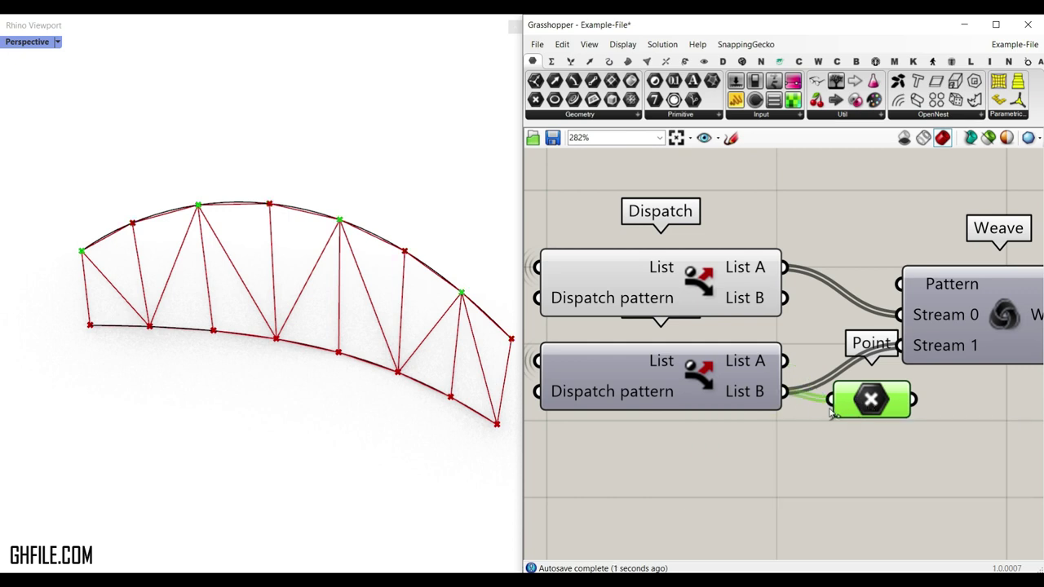
pyautogui.click(853, 433)
# - Duplicate the Point parameter above the original, feed the copy from the first Dispatch's List A, and highlight both point sets together
pyautogui.click(871, 411)
pyautogui.keyDown('alt'); pyautogui.moveTo(871, 400); pyautogui.dragTo(858, 256); pyautogui.keyUp('alt')
pyautogui.keyDown('shift'); pyautogui.click(871, 402); pyautogui.keyUp('shift')
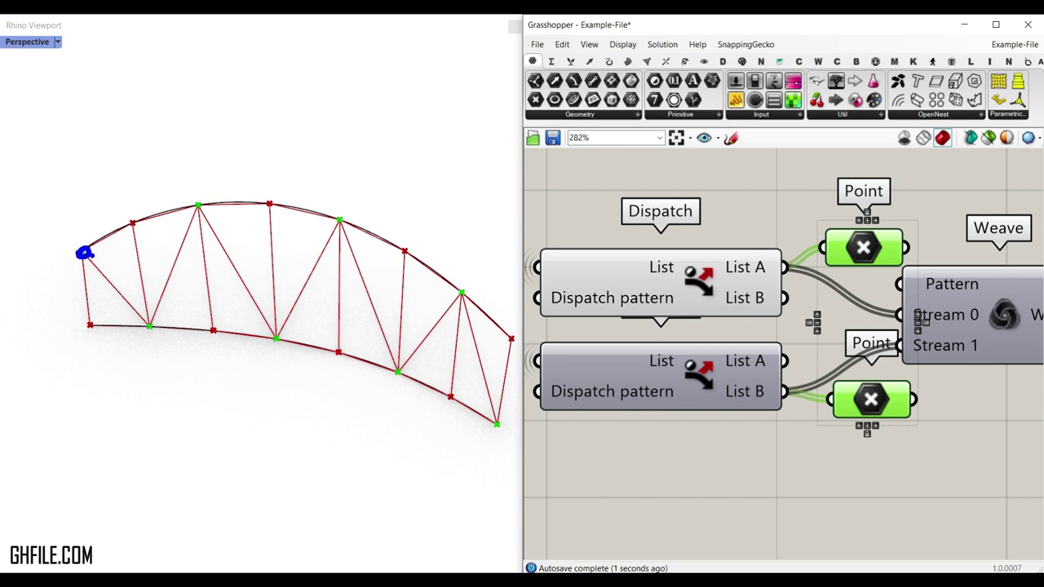
pyautogui.moveTo(155, 327); pyautogui.dragTo(145, 325)
pyautogui.press('Escape')
# - Look up Weave among the list components and examine how the dispatched lists feed the Weave component's Stream 0 and Stream 1 inputs
pyautogui.moveTo(934, 400); pyautogui.dragTo(795, 446, button='right')
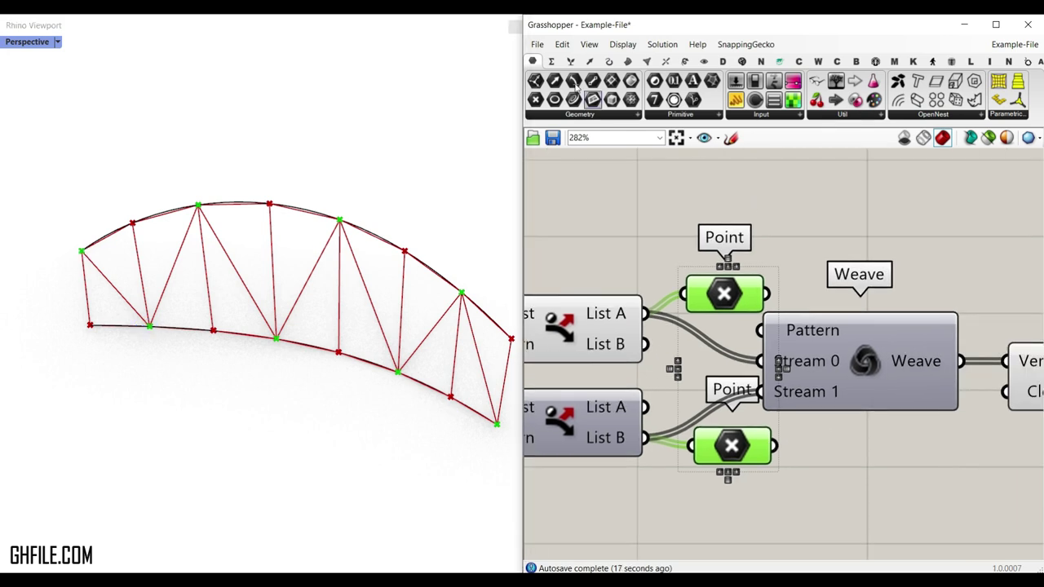
pyautogui.click(577, 65)
pyautogui.click(566, 115)
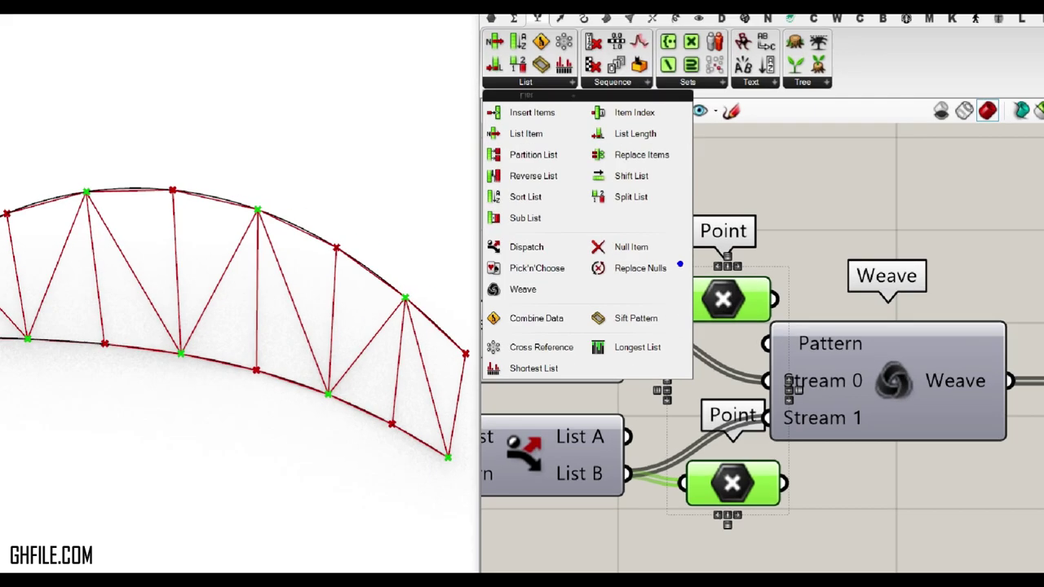
pyautogui.moveTo(298, 281)
pyautogui.keyDown('ctrl'); pyautogui.mouseDown()
pyautogui.moveTo(466, 335)
pyautogui.moveTo(965, 325)
pyautogui.moveTo(890, 336)
pyautogui.mouseUp(); pyautogui.keyUp('ctrl')
pyautogui.press('Escape')
pyautogui.moveTo(865, 364); pyautogui.dragTo(777, 374, button='right')
pyautogui.moveTo(776, 374); pyautogui.dragTo(791, 375)
pyautogui.click(773, 438)
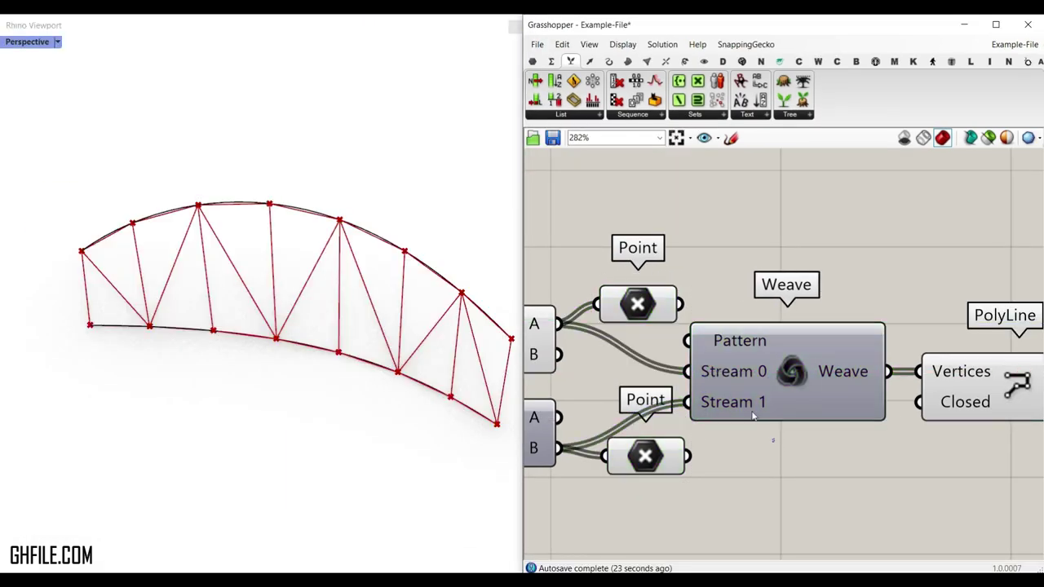
pyautogui.moveTo(583, 346); pyautogui.dragTo(663, 335, button='right')
pyautogui.scroll(1, 662, 334)
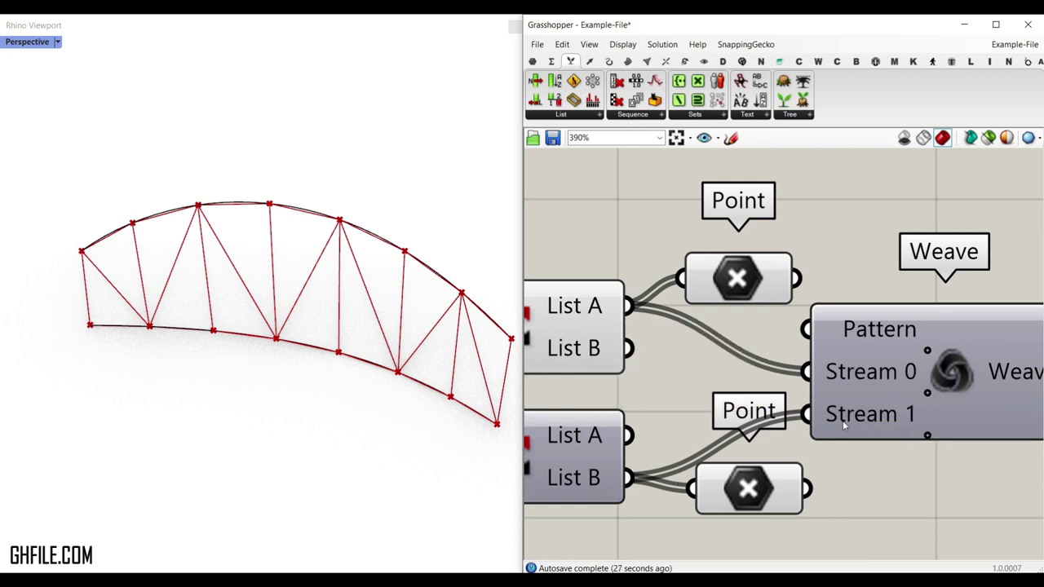
# - Delete both temporary Point parameters between the Dispatch components and the Weave component
pyautogui.click(729, 295)
pyautogui.press('Delete')
pyautogui.click(734, 483)
pyautogui.press('Delete')
pyautogui.scroll(-5, 711, 373)
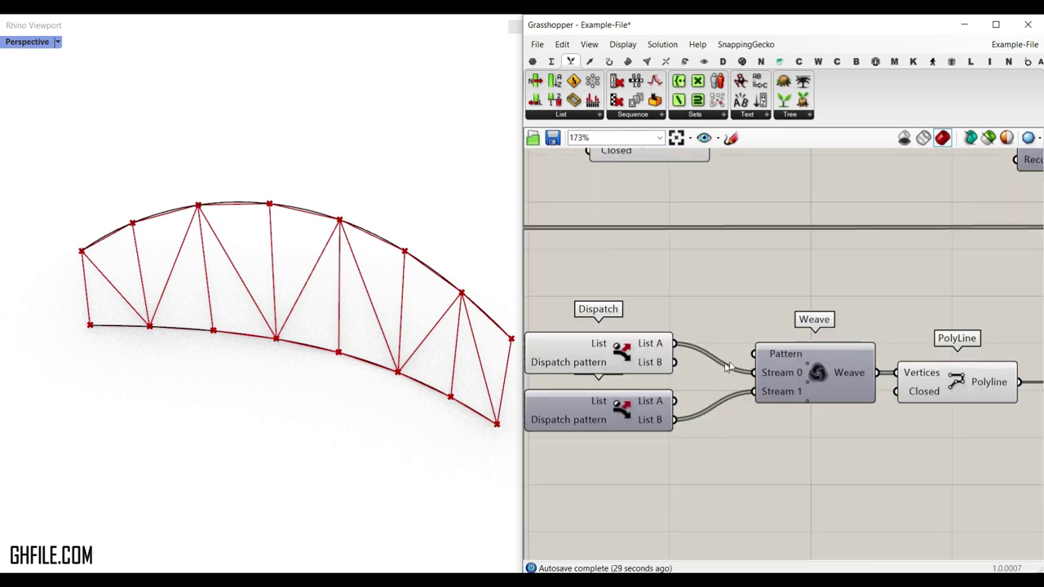
# - Add extra stream inputs to the Weave component and remove them again, keeping only streams 0 and 1
pyautogui.scroll(3, 803, 357)
pyautogui.moveTo(798, 357)
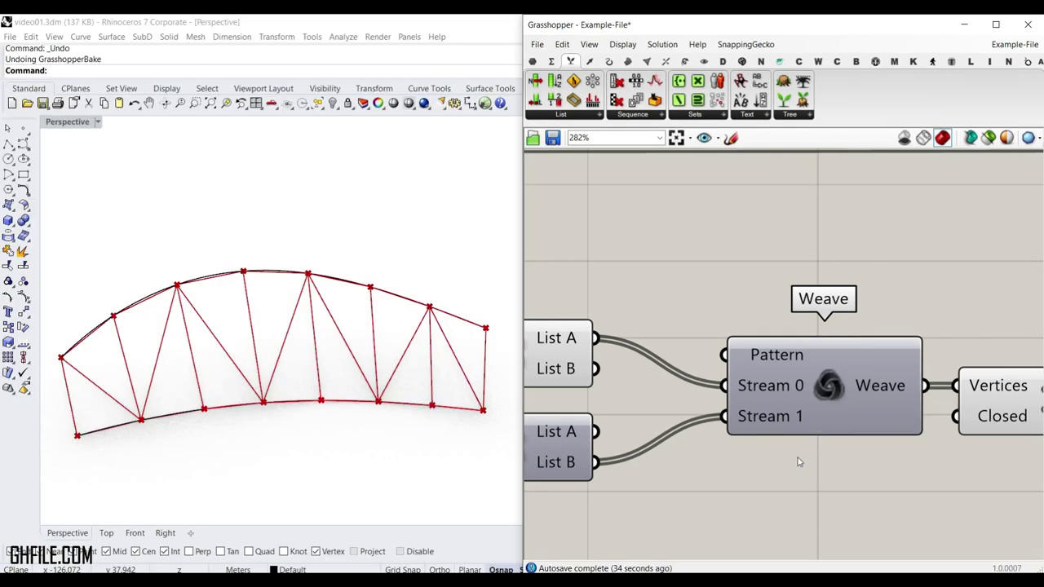
pyautogui.scroll(4, 852, 477)
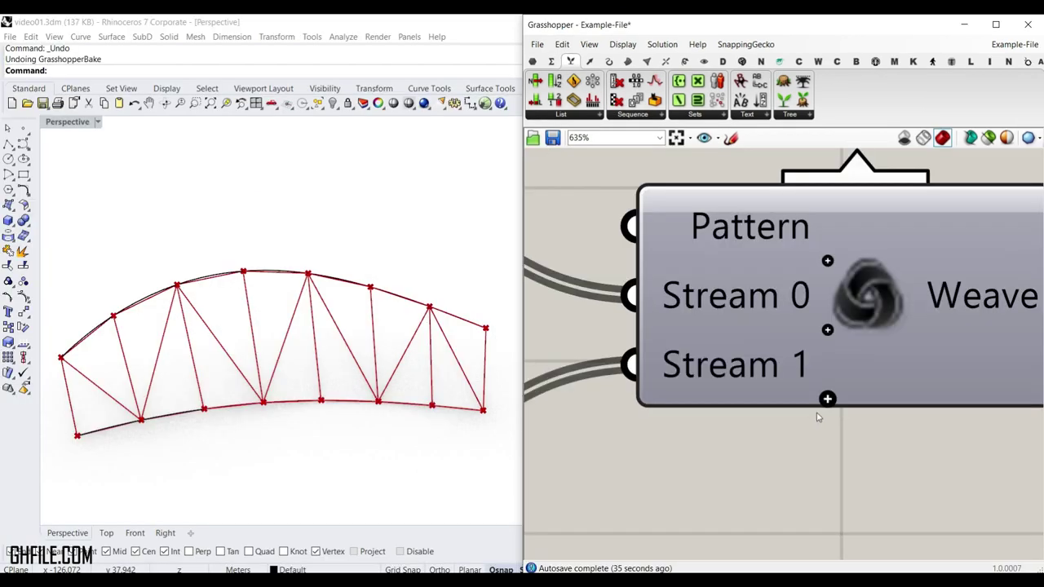
pyautogui.click(827, 399)
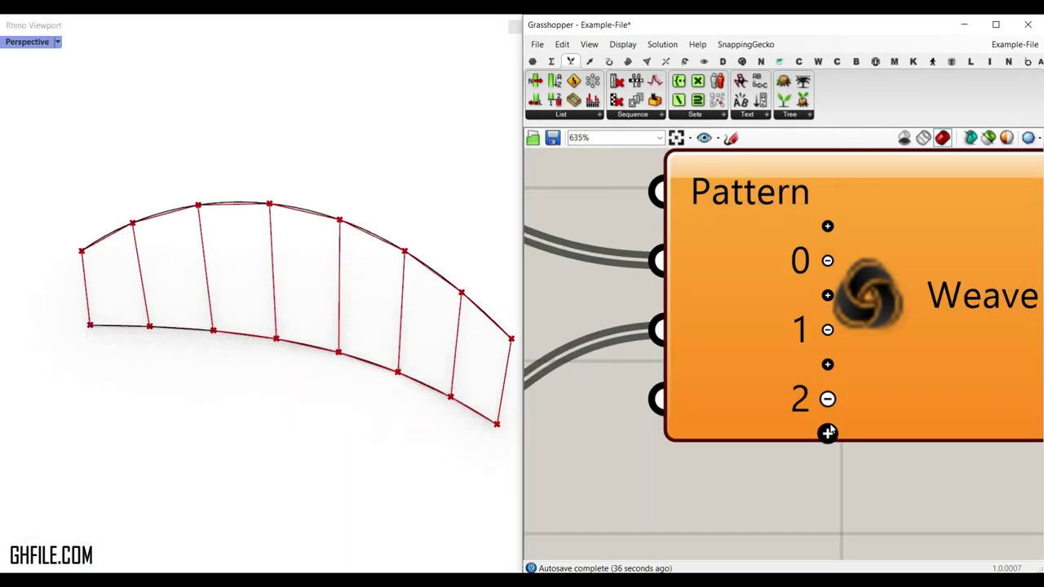
pyautogui.click(827, 434)
pyautogui.click(827, 433)
pyautogui.click(827, 398)
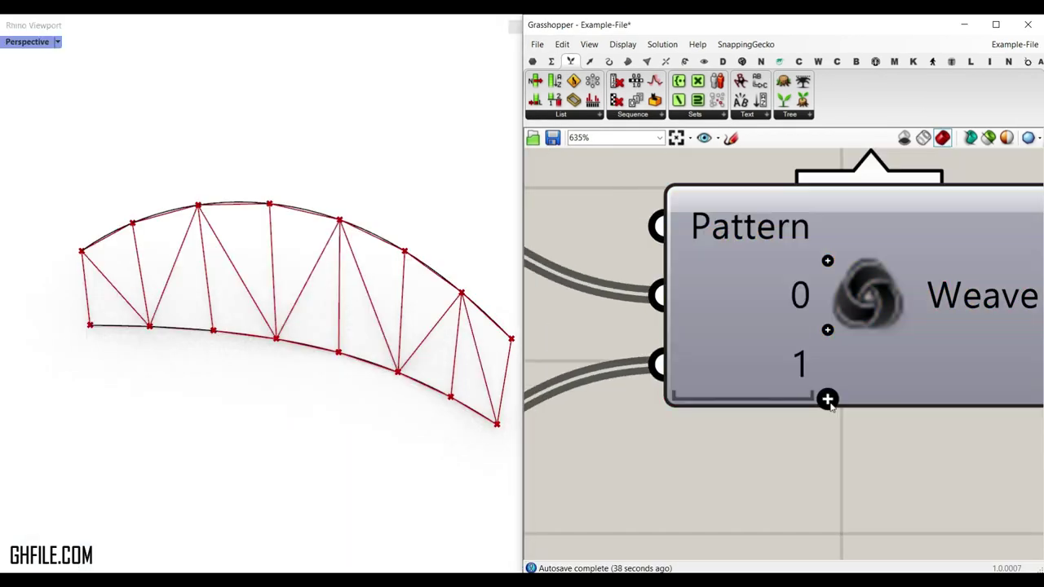
pyautogui.scroll(-2, 827, 398)
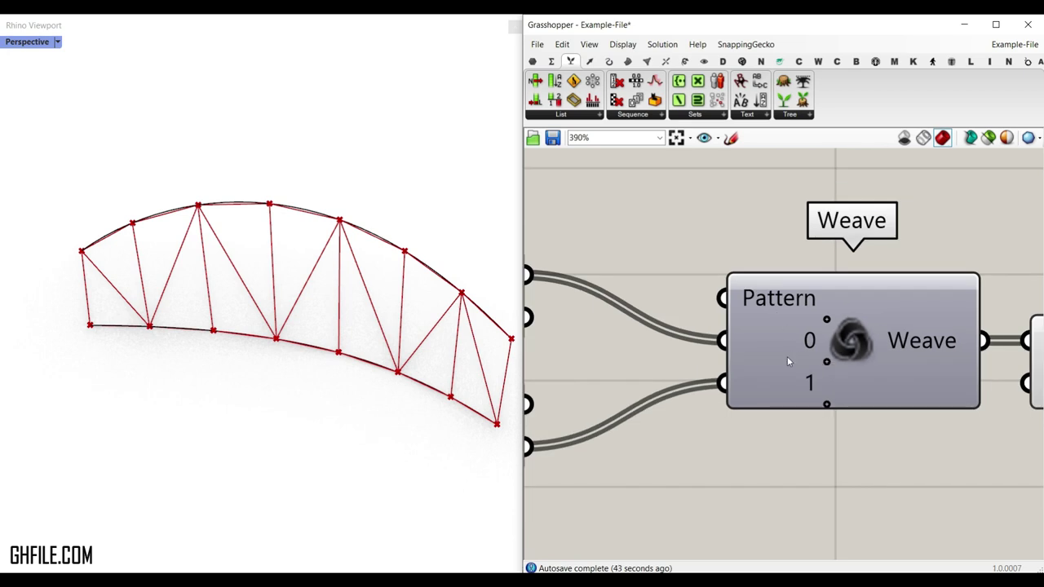
# - Select the Weave component and the PolyLine component it feeds to highlight the diagonal polyline in the viewport
pyautogui.moveTo(931, 364); pyautogui.dragTo(717, 345, button='right')
pyautogui.click(671, 328)
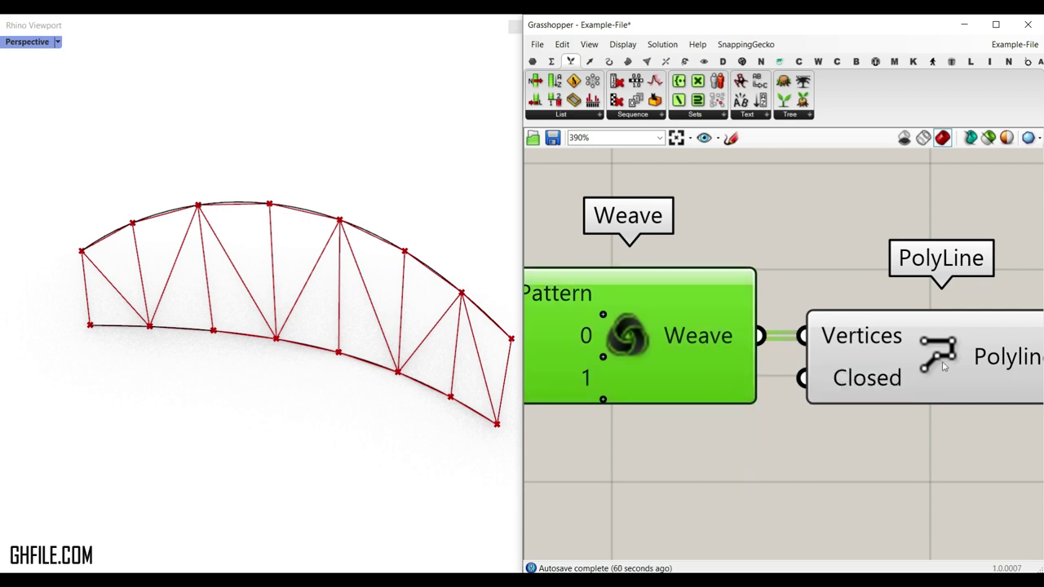
pyautogui.click(943, 363)
pyautogui.moveTo(943, 363); pyautogui.dragTo(825, 365, button='right')
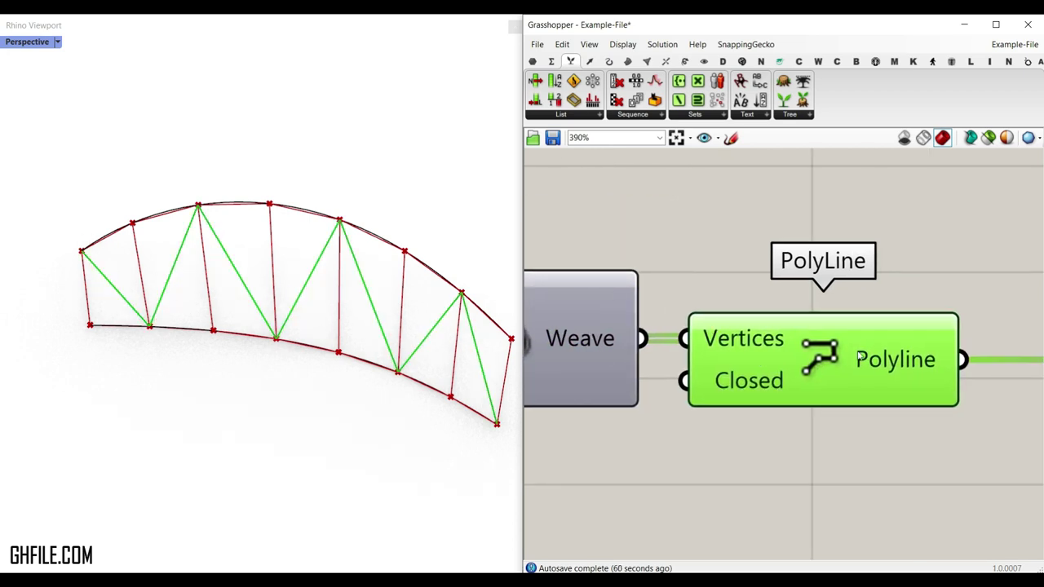
pyautogui.scroll(-3, 754, 359)
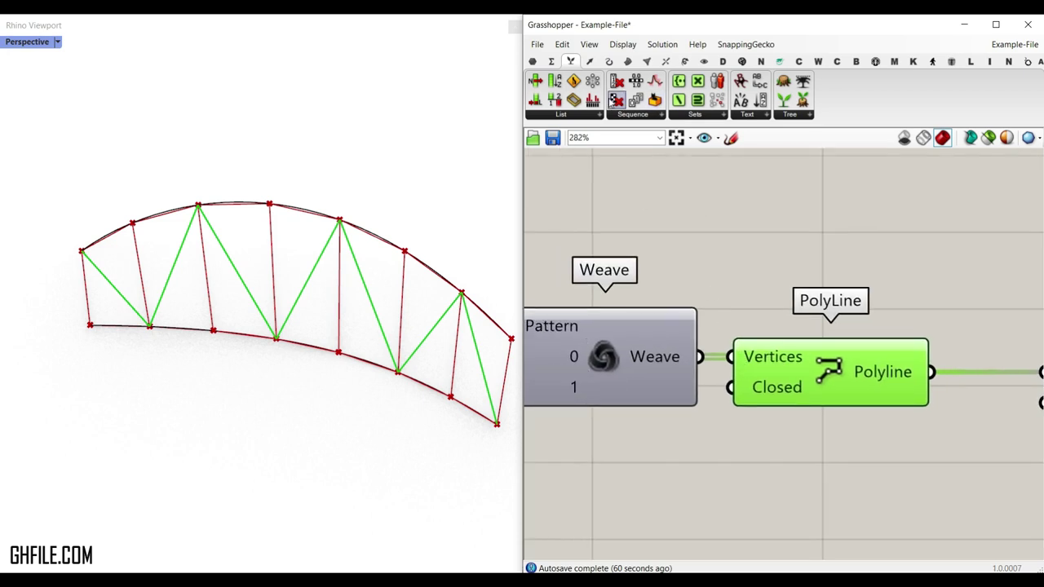
# - Add a Point List component above the PolyLine component and connect the Weave output to its Points input
pyautogui.click(704, 61)
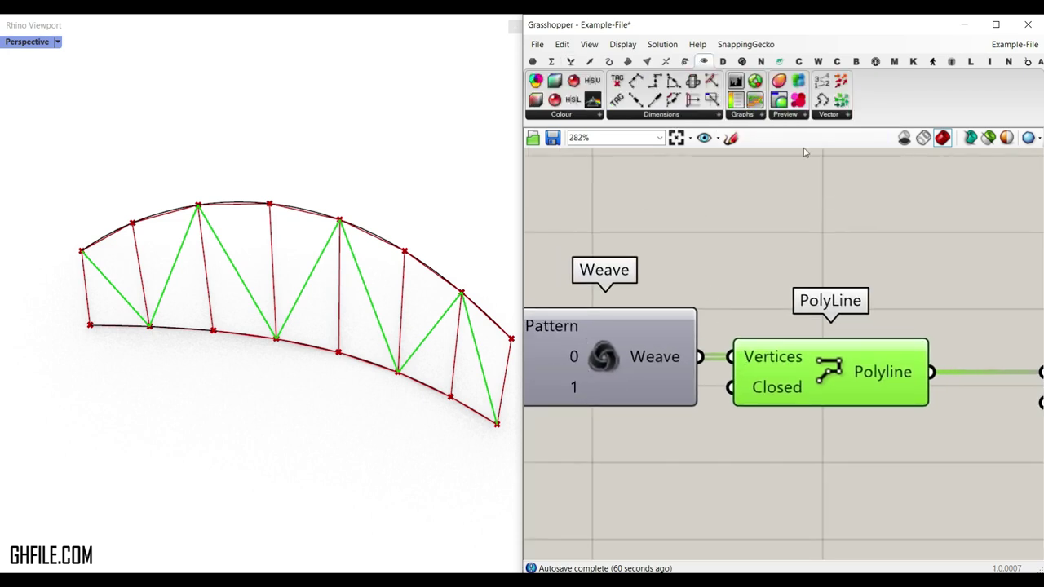
pyautogui.moveTo(823, 88); pyautogui.dragTo(802, 239)
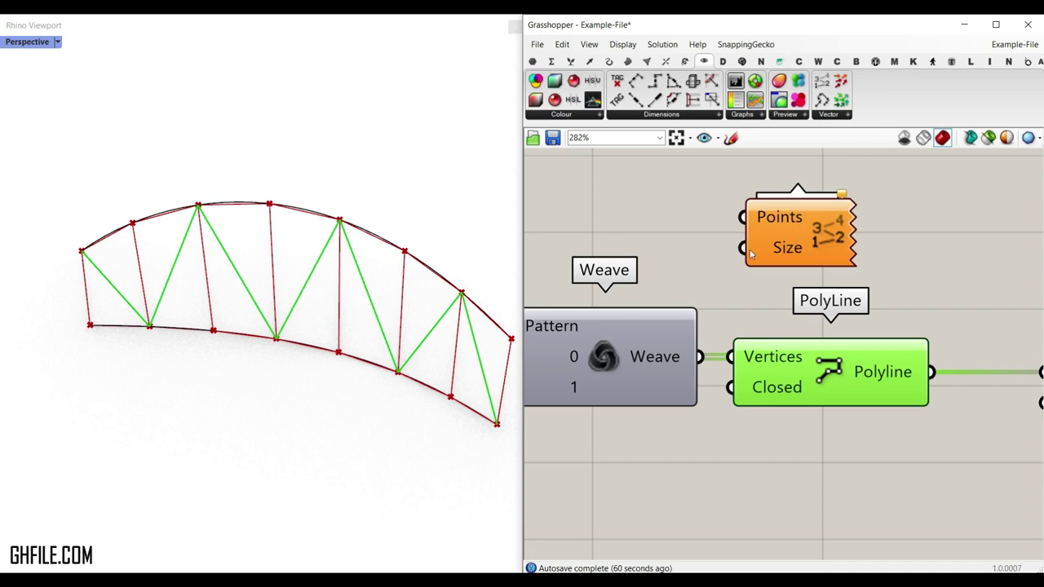
pyautogui.moveTo(726, 261); pyautogui.dragTo(734, 326, button='right')
pyautogui.moveTo(706, 420); pyautogui.dragTo(765, 292)
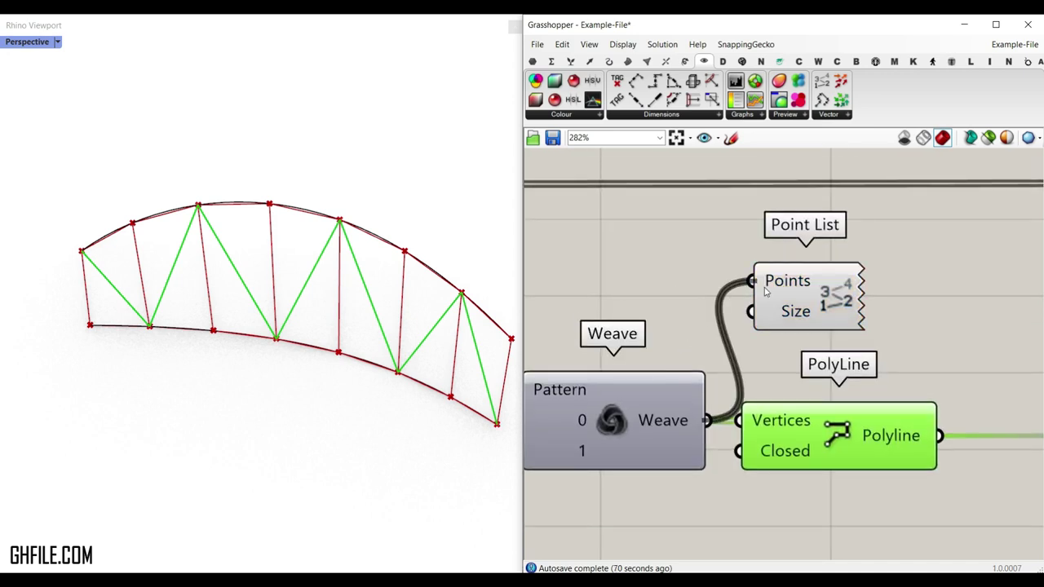
# - Bake the Point List component to place the numbered point tags in the Rhino viewport
pyautogui.rightClick(840, 289)
pyautogui.click(865, 343)
pyautogui.click(876, 468)
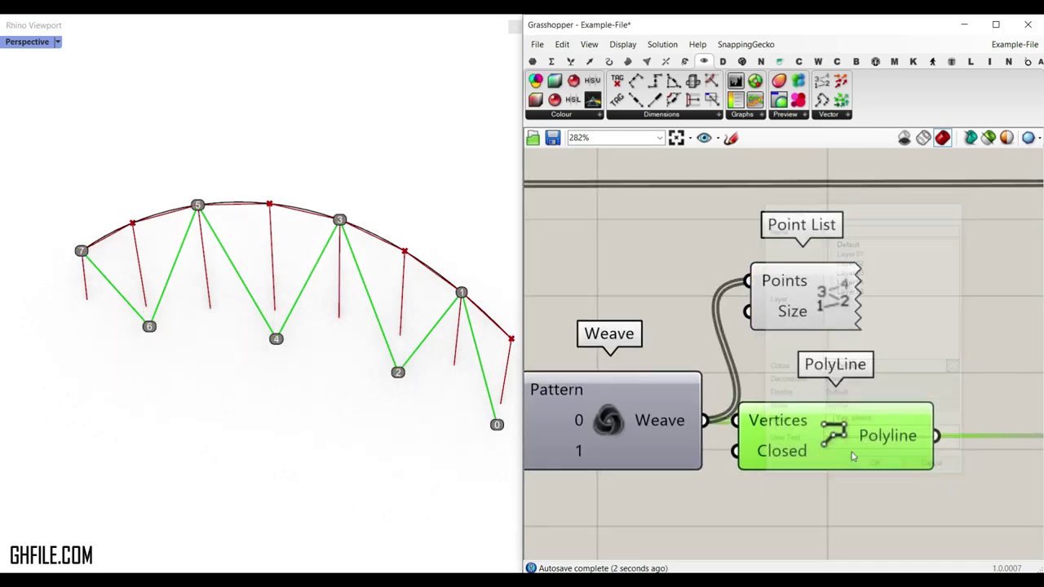
# - Switch the Perspective viewport to Shaded display and examine the order of the numbered points along the diagonals
pyautogui.scroll(-5, 130, 338)
pyautogui.scroll(4, 325, 361)
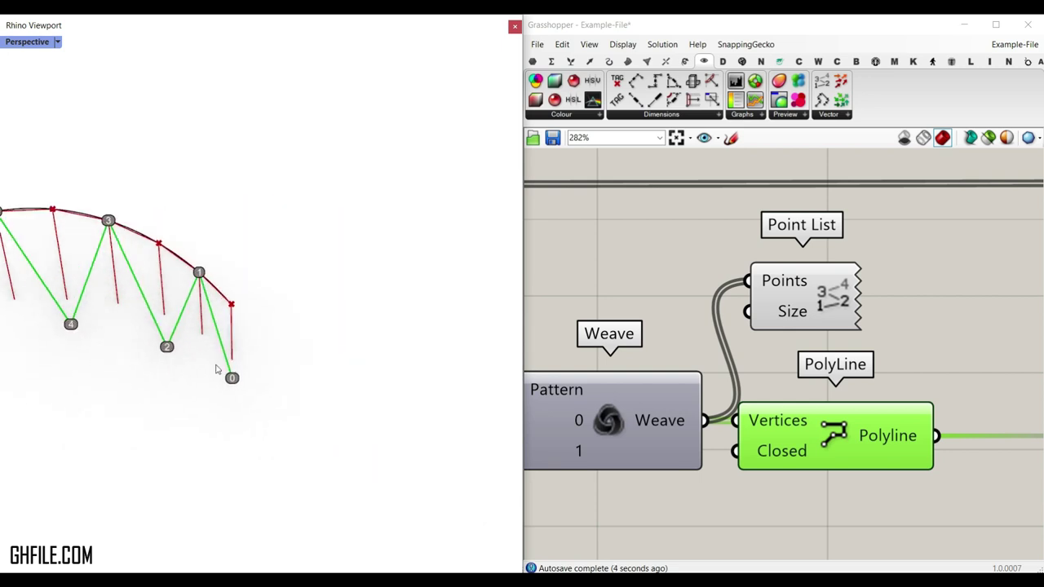
pyautogui.click(47, 42)
pyautogui.click(49, 98)
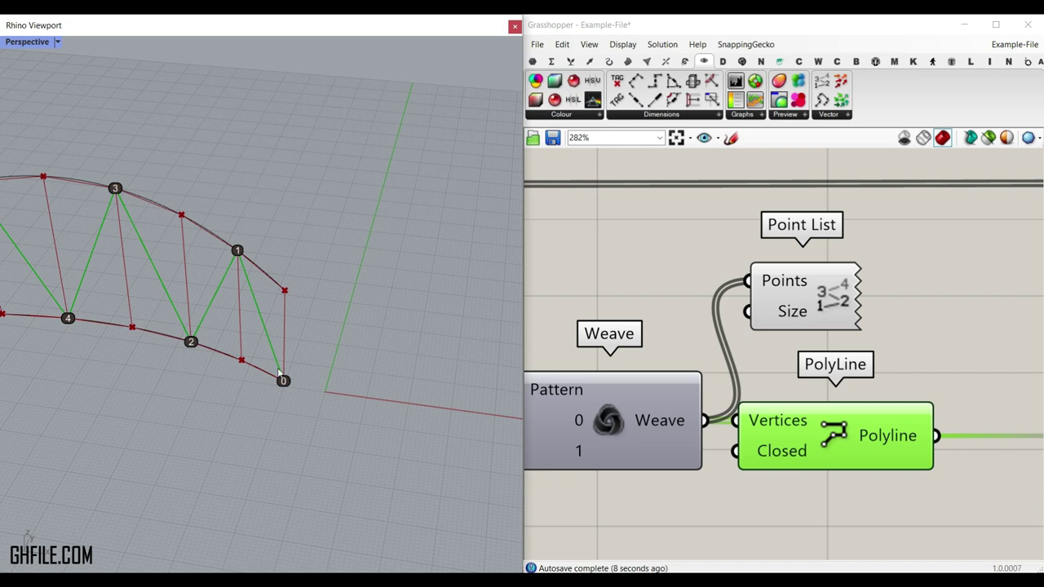
pyautogui.scroll(-5, 243, 314)
pyautogui.scroll(3, 294, 188)
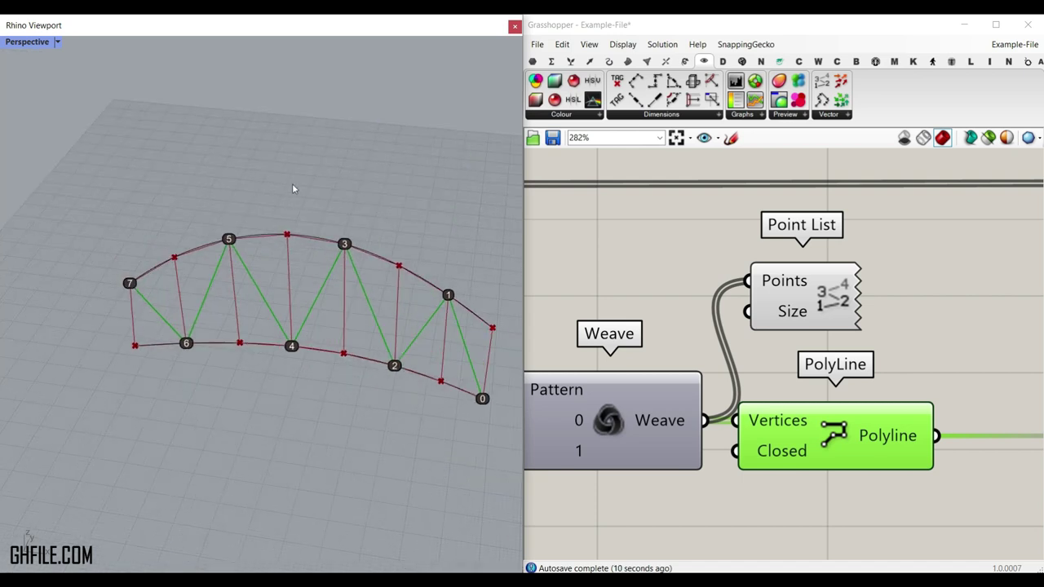
pyautogui.moveTo(300, 190); pyautogui.dragTo(499, 282, button='right')
# - Delete the Point List component above the PolyLine component
pyautogui.click(821, 292)
pyautogui.click(821, 292)
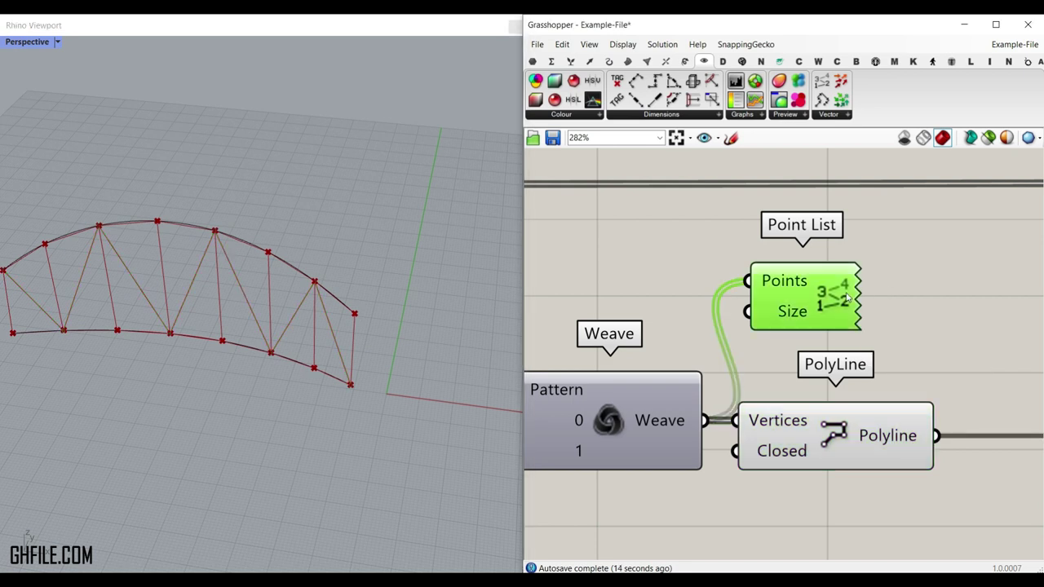
pyautogui.press('Delete')
# - Set the Perspective viewport's display mode to Rendered
pyautogui.click(34, 42)
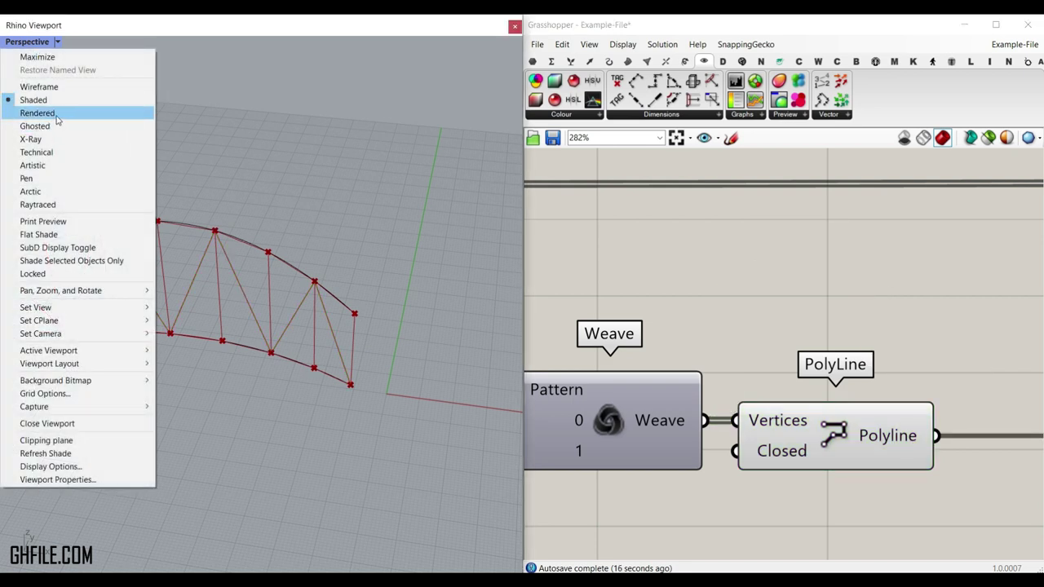
pyautogui.click(59, 116)
pyautogui.moveTo(172, 283)
pyautogui.keyDown('shift'); pyautogui.mouseDown(button='right')
pyautogui.moveTo(301, 298)
pyautogui.moveTo(254, 296)
pyautogui.mouseUp(button='right'); pyautogui.keyUp('shift')
# - Bake the PolyLine component's polyline and select the baked diagonal curve in the viewport
pyautogui.scroll(-3, 857, 391)
pyautogui.moveTo(856, 391); pyautogui.dragTo(674, 348, button='right')
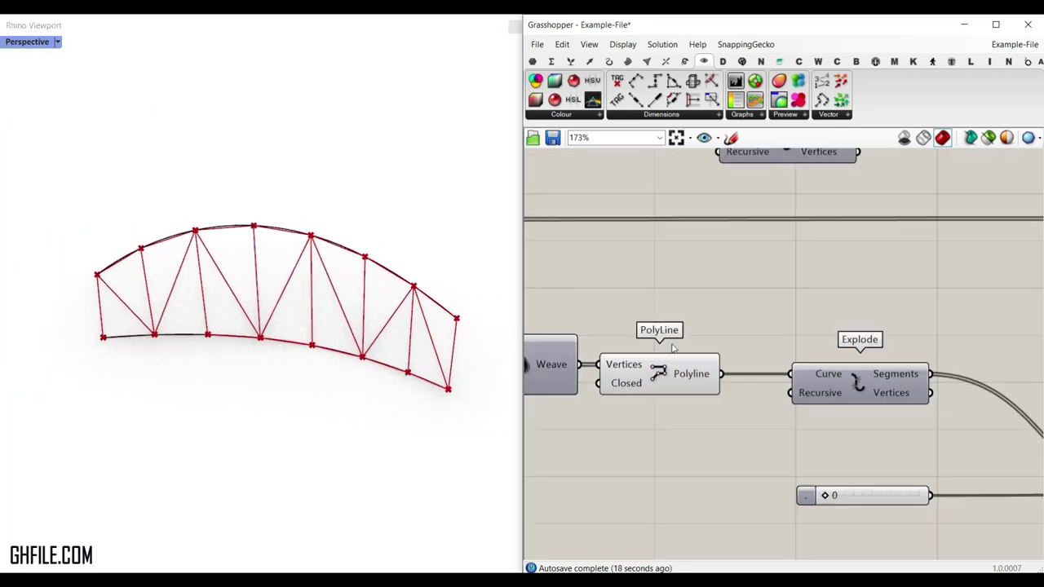
pyautogui.moveTo(879, 373); pyautogui.dragTo(764, 363, button='right')
pyautogui.scroll(3, 765, 364)
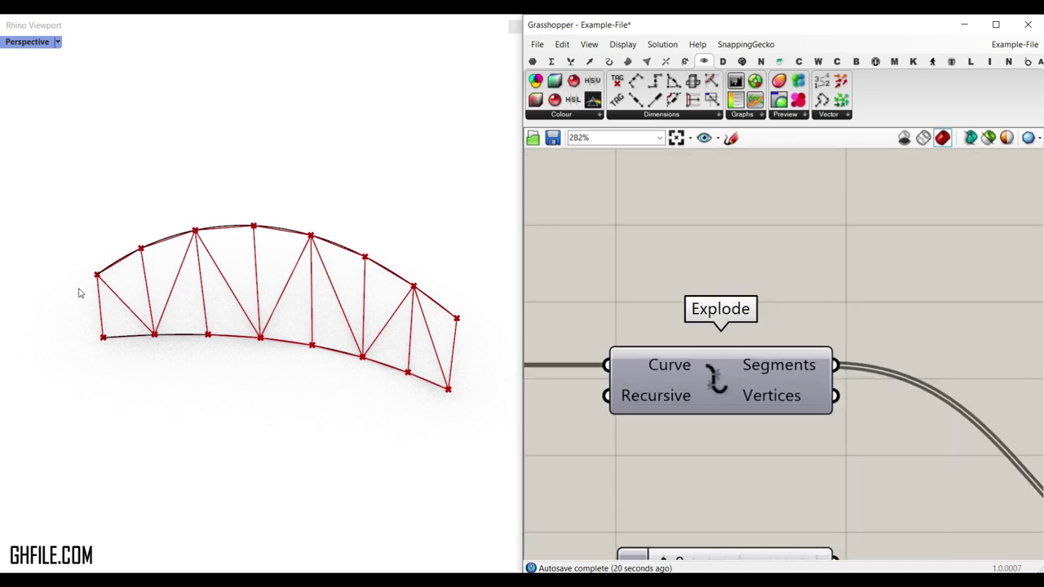
pyautogui.moveTo(555, 358); pyautogui.dragTo(796, 353, button='right')
pyautogui.rightClick(684, 349)
pyautogui.click(701, 378)
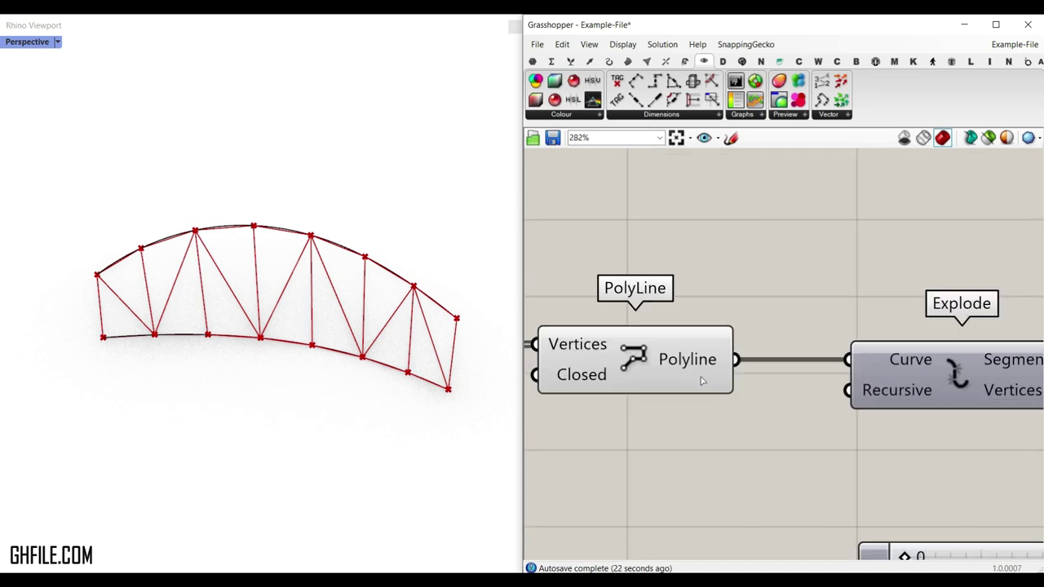
pyautogui.click(713, 500)
pyautogui.click(118, 304)
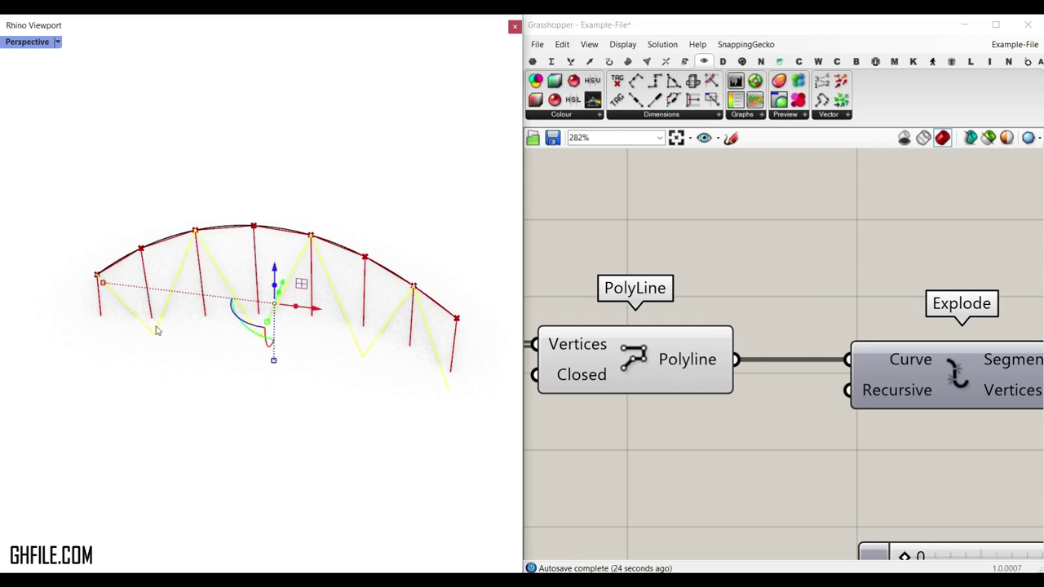
# - Deselect the baked diagonal curve and inspect the Explode component's Segments output
pyautogui.click(409, 192)
pyautogui.moveTo(837, 360); pyautogui.dragTo(658, 343, button='right')
pyautogui.moveTo(856, 349); pyautogui.dragTo(743, 345, button='right')
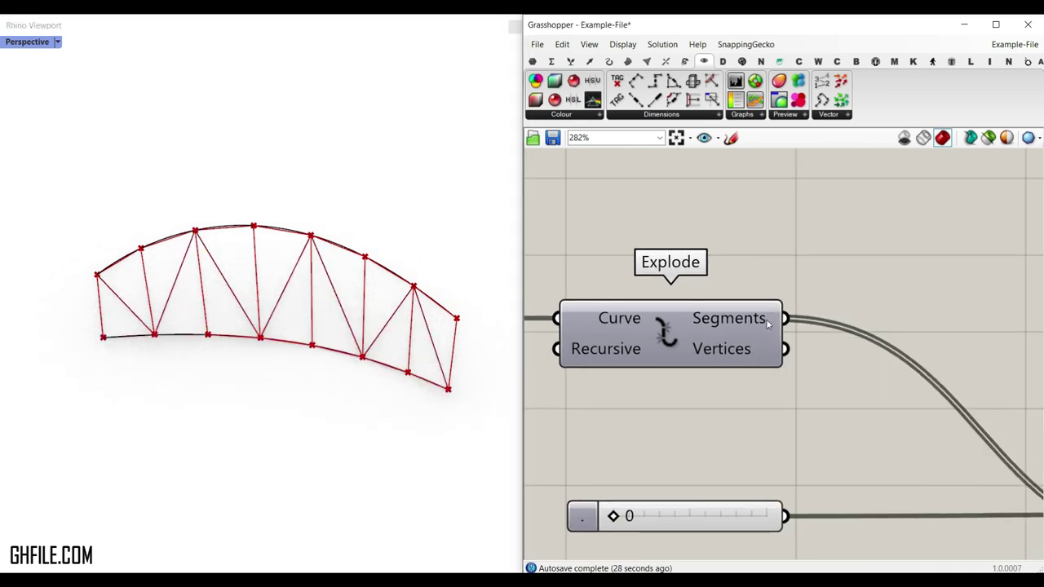
# - Turn off the preview of the upper row's Dispatch, Weave and PolyLine components, and preview the lower row's PolyLine
pyautogui.scroll(-5, 755, 326)
pyautogui.scroll(-2, 755, 327)
pyautogui.moveTo(659, 343); pyautogui.dragTo(802, 327, button='right')
pyautogui.moveTo(775, 312); pyautogui.dragTo(554, 255)
pyautogui.rightClick(575, 234)
pyautogui.click(615, 254)
pyautogui.rightClick(761, 422)
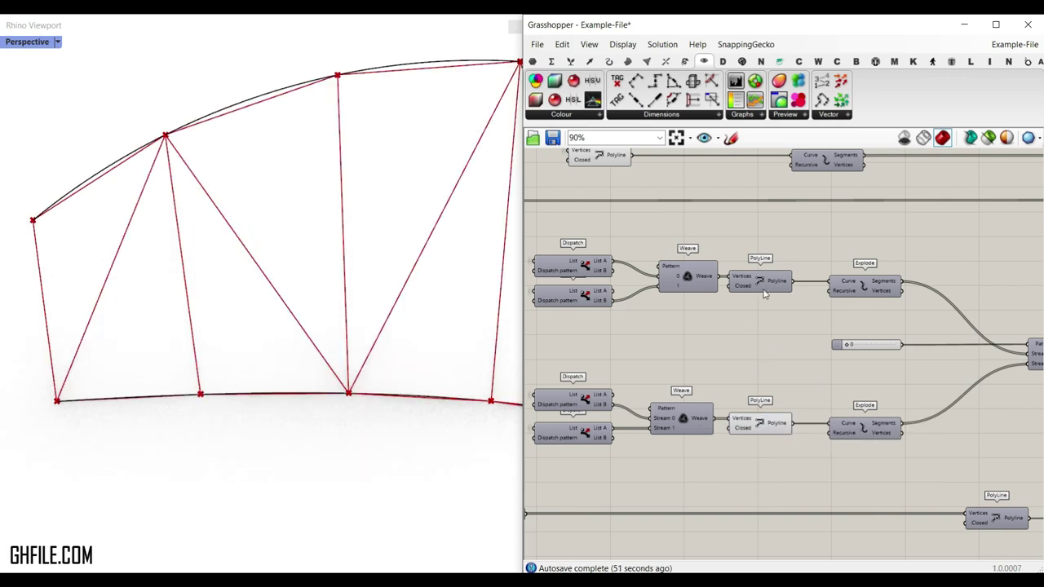
# - Preview the upper row's PolyLine to compare its diagonals with the lower set, and hide it again
pyautogui.rightClick(764, 295)
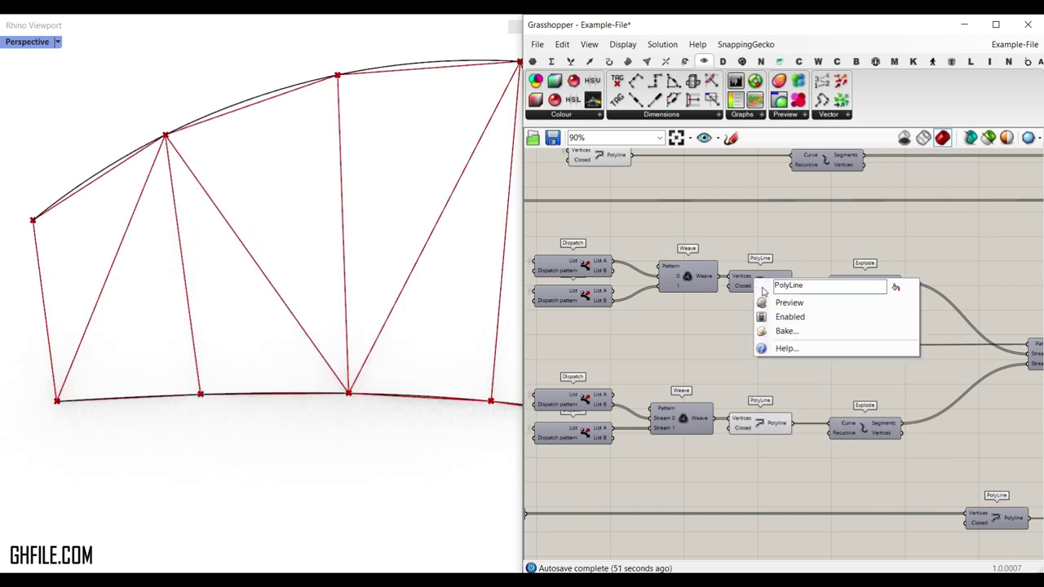
pyautogui.click(769, 302)
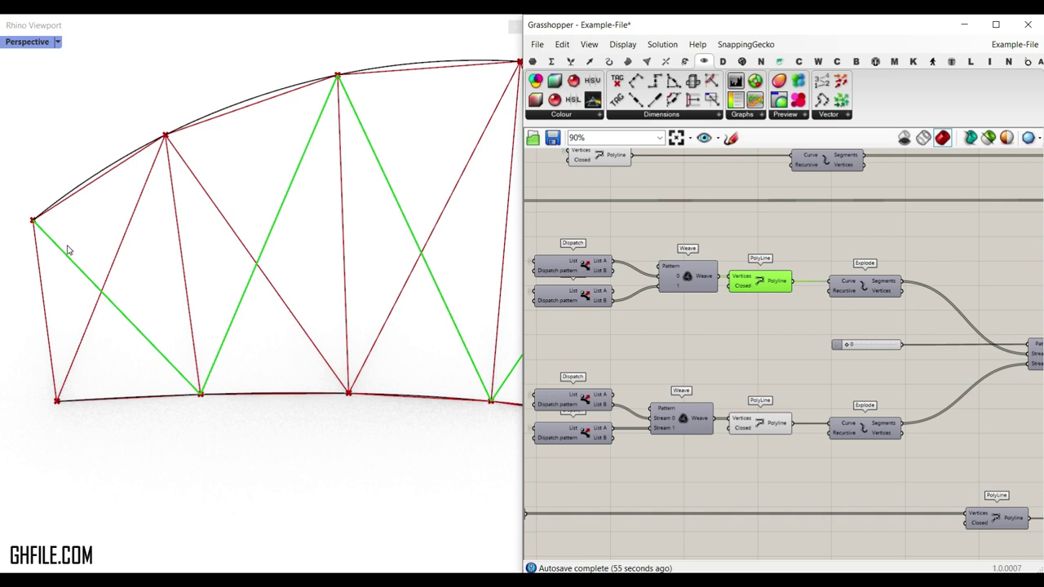
pyautogui.rightClick(757, 280)
pyautogui.click(775, 300)
# - Compare how the Dispatch components' List A and List B outputs connect to the upper and lower Weave components
pyautogui.scroll(4, 666, 426)
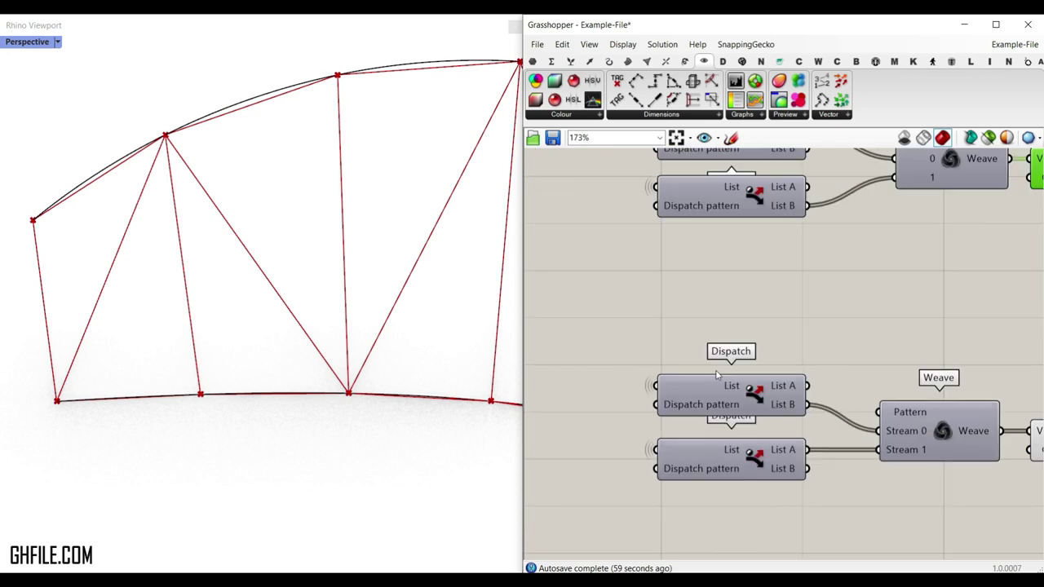
pyautogui.click(738, 455)
pyautogui.moveTo(831, 412); pyautogui.dragTo(686, 399, button='right')
pyautogui.moveTo(687, 350); pyautogui.dragTo(698, 444, button='right')
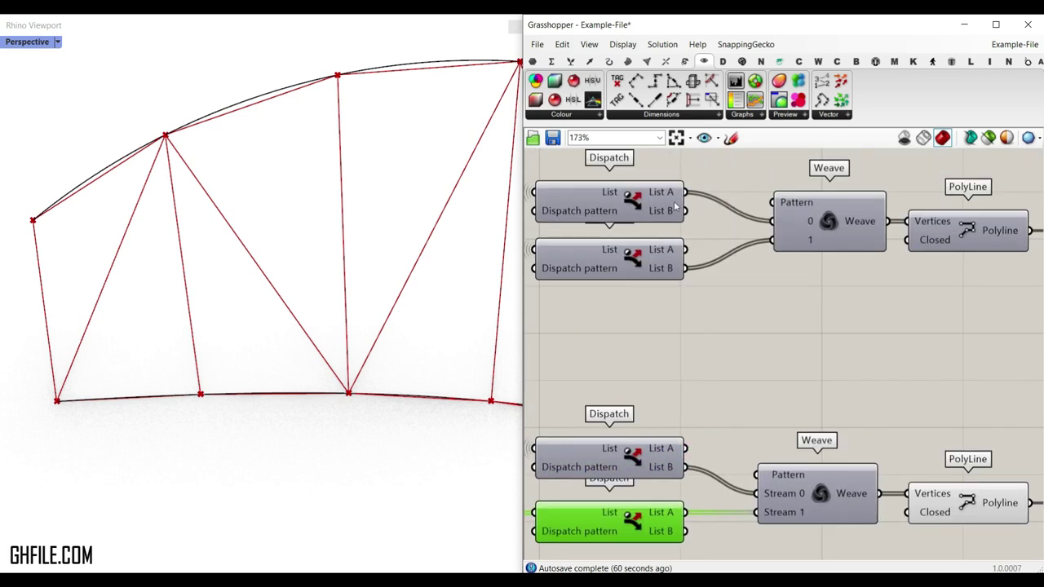
pyautogui.moveTo(662, 473); pyautogui.dragTo(664, 398, button='right')
pyautogui.scroll(4, 664, 396)
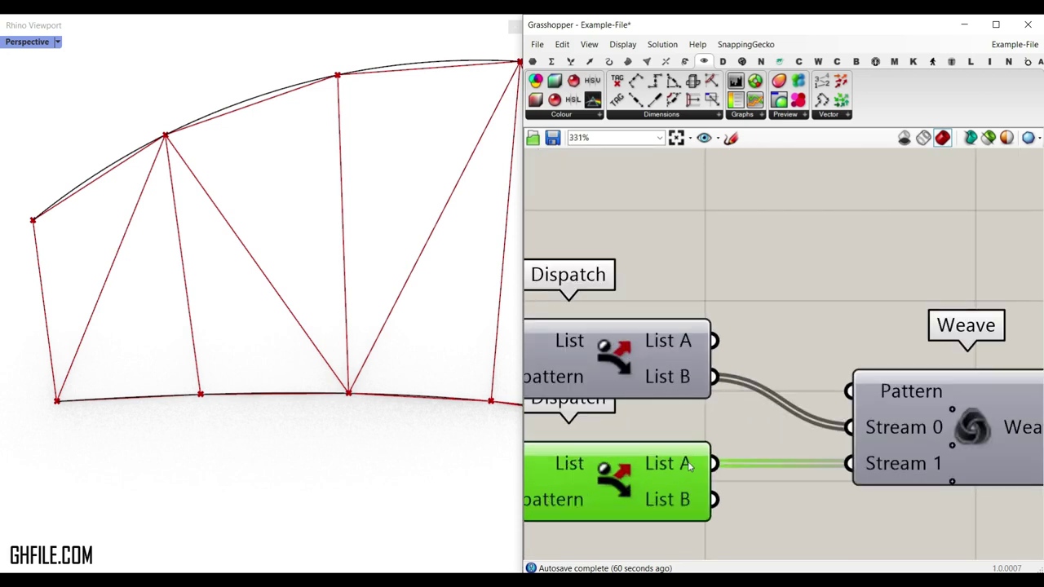
# - Follow the lower diagonals through their Explode component and inspect the final Weave's two segment streams and pattern slider
pyautogui.moveTo(958, 404); pyautogui.dragTo(787, 389, button='right')
pyautogui.moveTo(946, 420); pyautogui.dragTo(623, 401, button='right')
pyautogui.moveTo(897, 391); pyautogui.dragTo(723, 445, button='right')
pyautogui.scroll(-4, 832, 409)
pyautogui.scroll(-2, 723, 444)
pyautogui.moveTo(854, 391); pyautogui.dragTo(793, 405, button='right')
pyautogui.scroll(3, 802, 391)
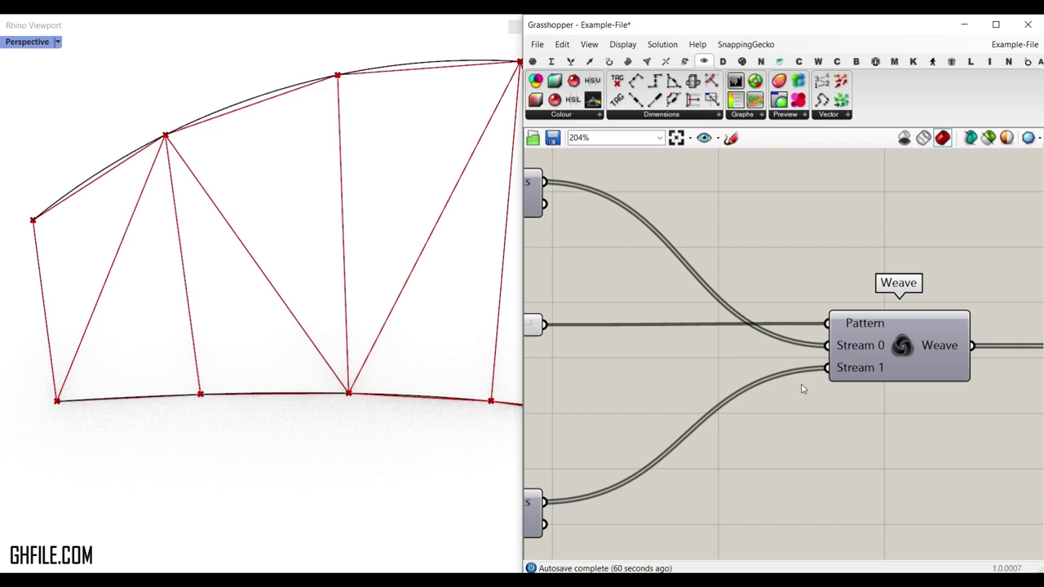
pyautogui.moveTo(676, 407); pyautogui.dragTo(833, 389, button='right')
# - Turn off the preview of both rows' Dispatch, Weave and PolyLine components feeding the Explode components
pyautogui.scroll(-5, 757, 322)
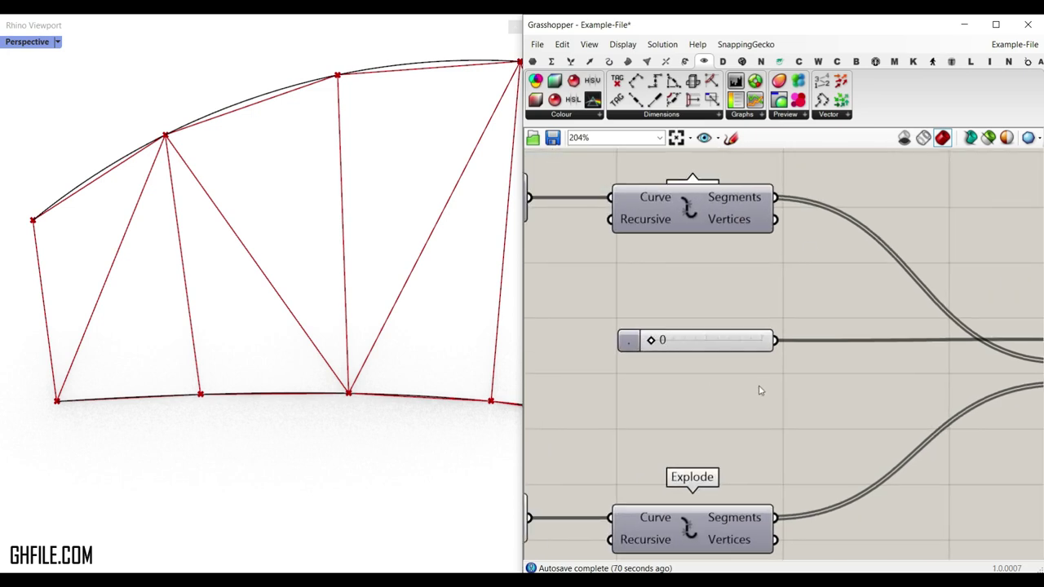
pyautogui.moveTo(774, 440); pyautogui.dragTo(558, 289)
pyautogui.rightClick(557, 262)
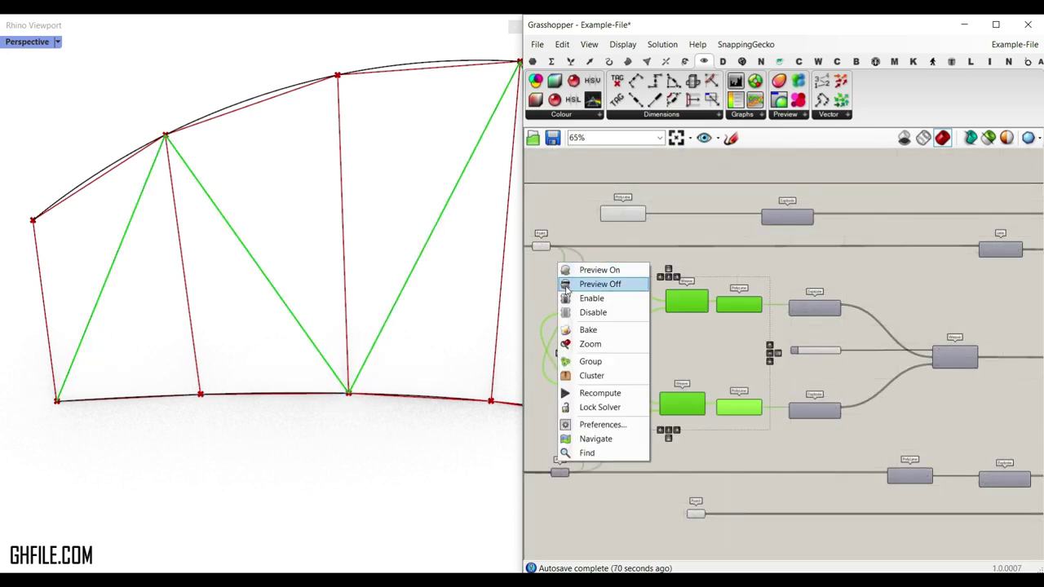
pyautogui.click(587, 282)
# - Preview the upper Explode component's diagonal segments and hide them again
pyautogui.scroll(3, 819, 324)
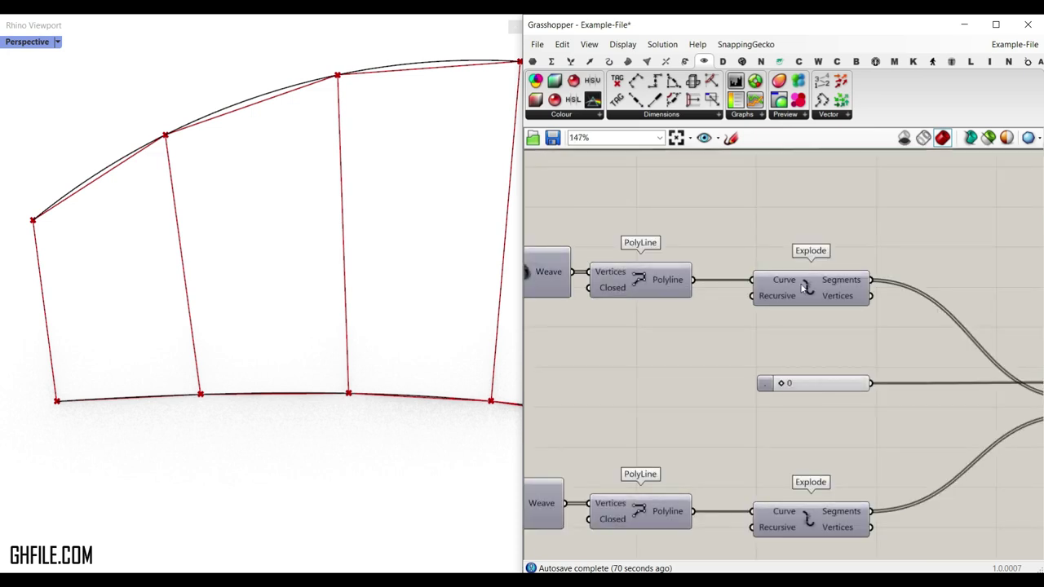
pyautogui.rightClick(814, 294)
pyautogui.click(821, 316)
pyautogui.click(774, 300)
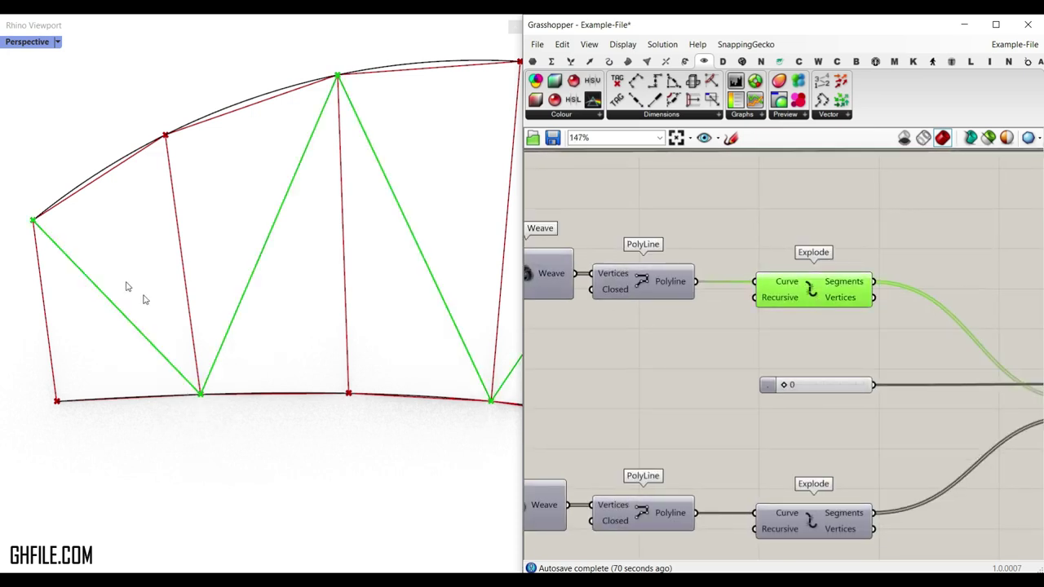
pyautogui.rightClick(814, 287)
pyautogui.click(825, 310)
# - Preview the lower Explode component's diagonal segments and hide them again
pyautogui.moveTo(832, 458); pyautogui.dragTo(793, 379, button='right')
pyautogui.rightClick(772, 434)
pyautogui.click(788, 459)
pyautogui.rightClick(773, 436)
pyautogui.click(785, 459)
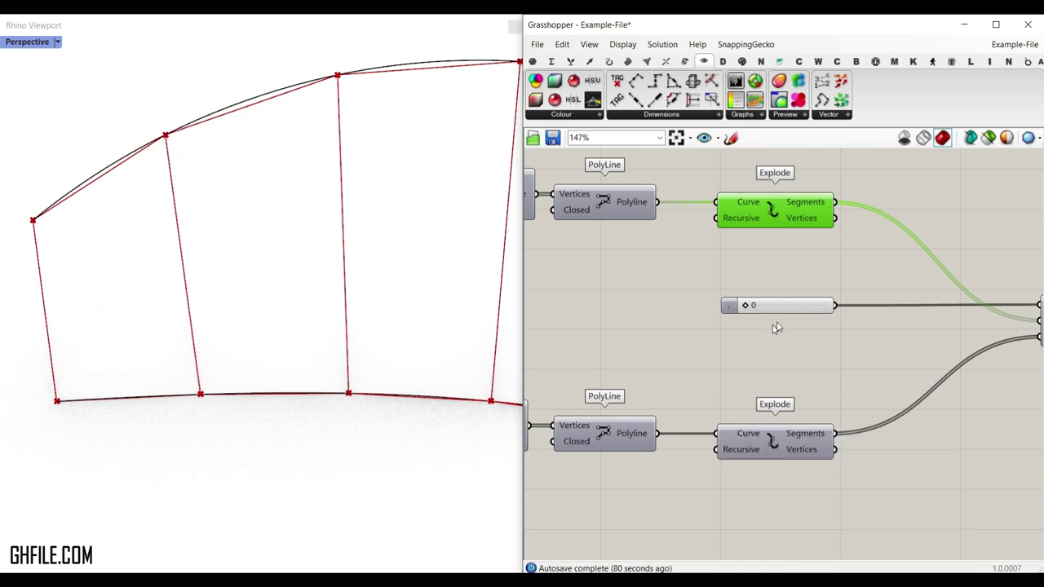
# - Inspect the final Weave's input streams and move the number slider closer to its Pattern input
pyautogui.scroll(3, 896, 315)
pyautogui.moveTo(712, 302); pyautogui.dragTo(824, 334, button='right')
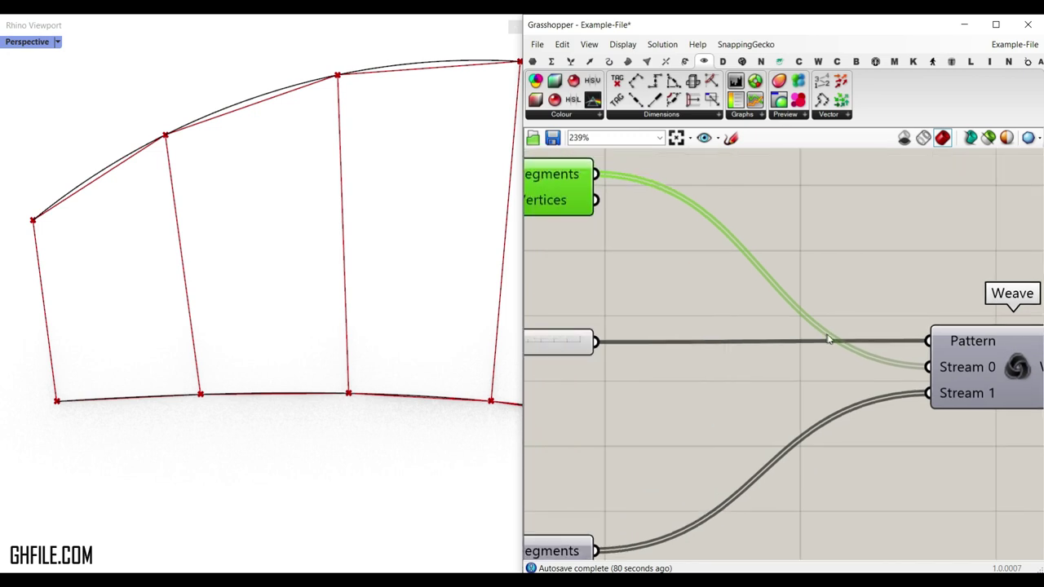
pyautogui.scroll(-1, 825, 335)
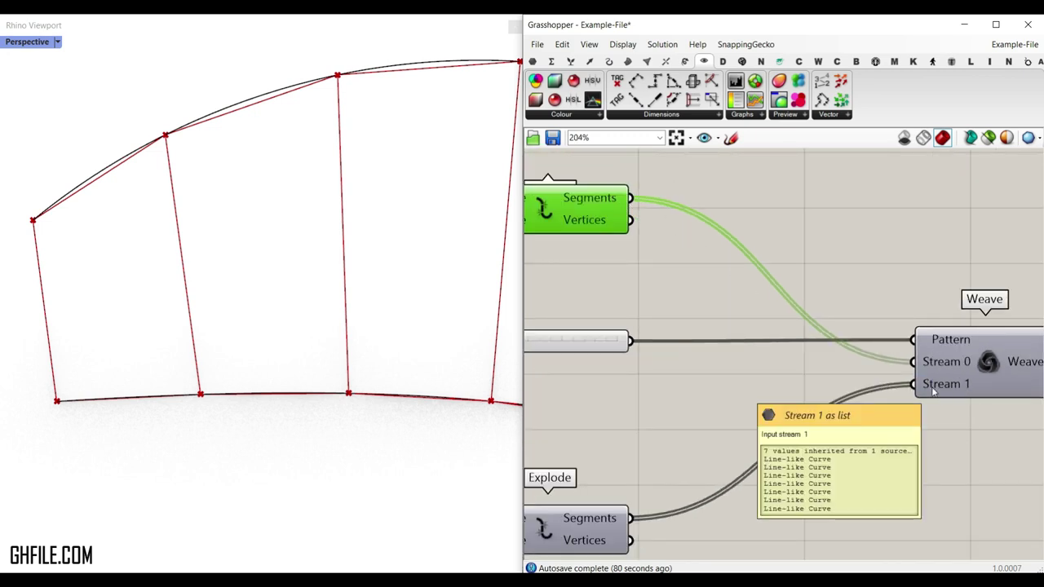
pyautogui.moveTo(607, 377); pyautogui.dragTo(647, 379, button='right')
pyautogui.moveTo(620, 346); pyautogui.dragTo(763, 348)
pyautogui.moveTo(954, 349); pyautogui.dragTo(806, 347, button='right')
# - Examine the value supplied to the final Weave's Pattern input and how it relates to the two streams
pyautogui.scroll(2, 810, 344)
pyautogui.moveTo(861, 345)
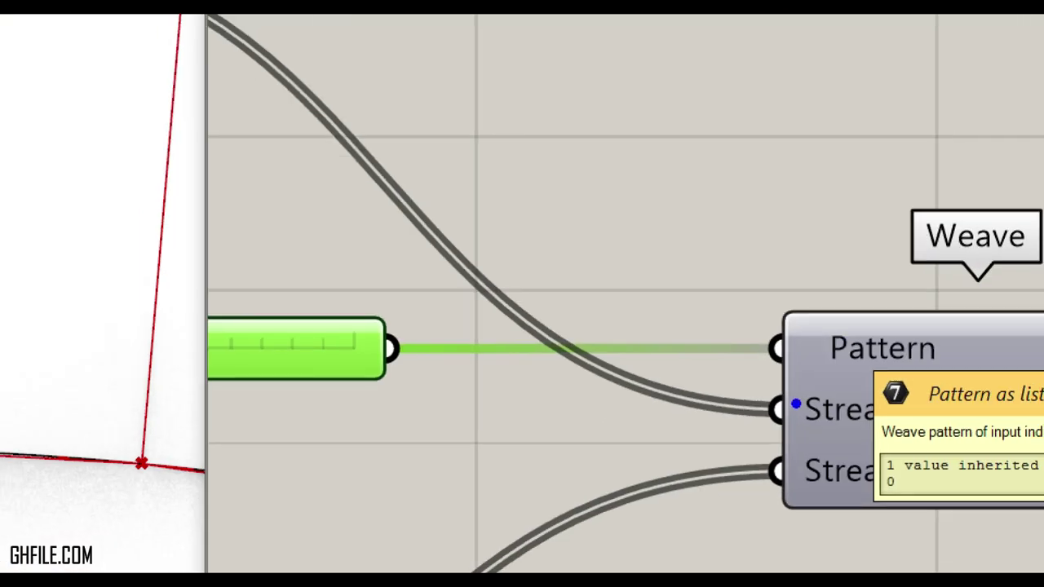
pyautogui.moveTo(819, 370); pyautogui.dragTo(822, 368)
pyautogui.moveTo(805, 465)
pyautogui.mouseDown()
pyautogui.moveTo(822, 448)
pyautogui.moveTo(820, 482)
pyautogui.mouseUp()
pyautogui.press('Escape')
# - Add a third input stream to the final Weave component and remove it again
pyautogui.scroll(3, 891, 434)
pyautogui.click(906, 408)
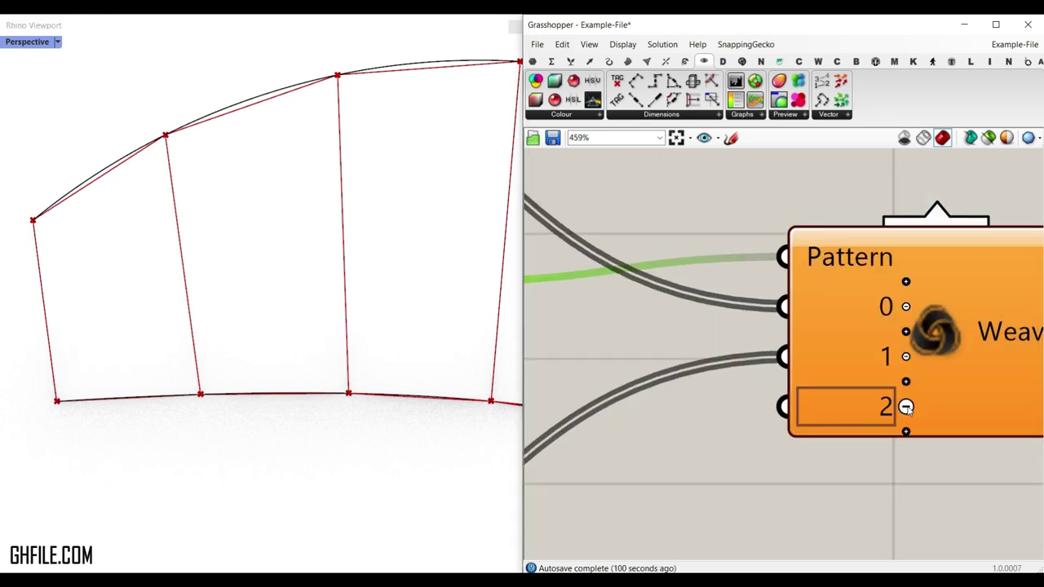
pyautogui.click(906, 406)
pyautogui.scroll(-4, 875, 395)
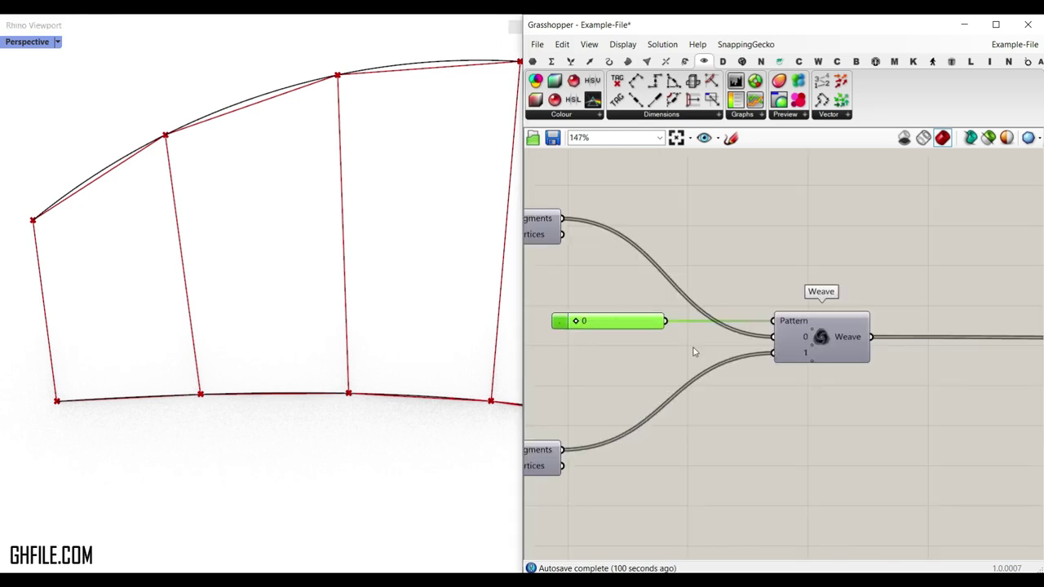
# - Turn on the final Weave component's preview and set its pattern slider to 0
pyautogui.scroll(2, 628, 328)
pyautogui.moveTo(614, 314)
pyautogui.mouseDown()
pyautogui.moveTo(722, 323)
pyautogui.moveTo(610, 317)
pyautogui.mouseUp()
pyautogui.moveTo(886, 329); pyautogui.dragTo(712, 327, button='right')
pyautogui.rightClick(840, 335)
pyautogui.click(855, 357)
pyautogui.moveTo(669, 359); pyautogui.dragTo(867, 365, button='right')
pyautogui.moveTo(636, 318)
pyautogui.mouseDown()
pyautogui.moveTo(769, 333)
pyautogui.moveTo(643, 324)
pyautogui.mouseUp()
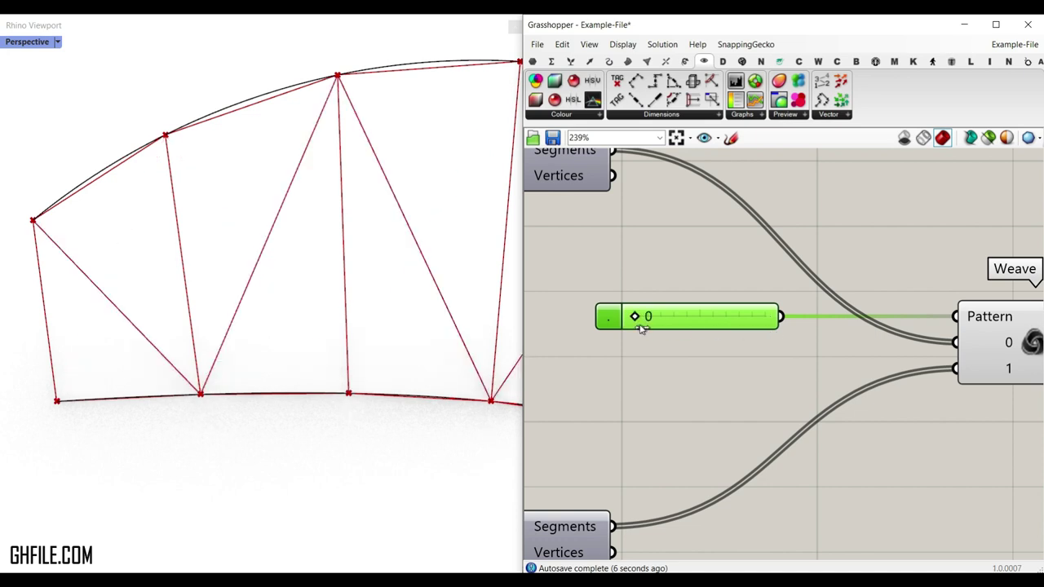
# - Turn on the preview of the Curve parameter that receives the final Weave's output
pyautogui.scroll(-4, 710, 369)
pyautogui.scroll(3, 896, 368)
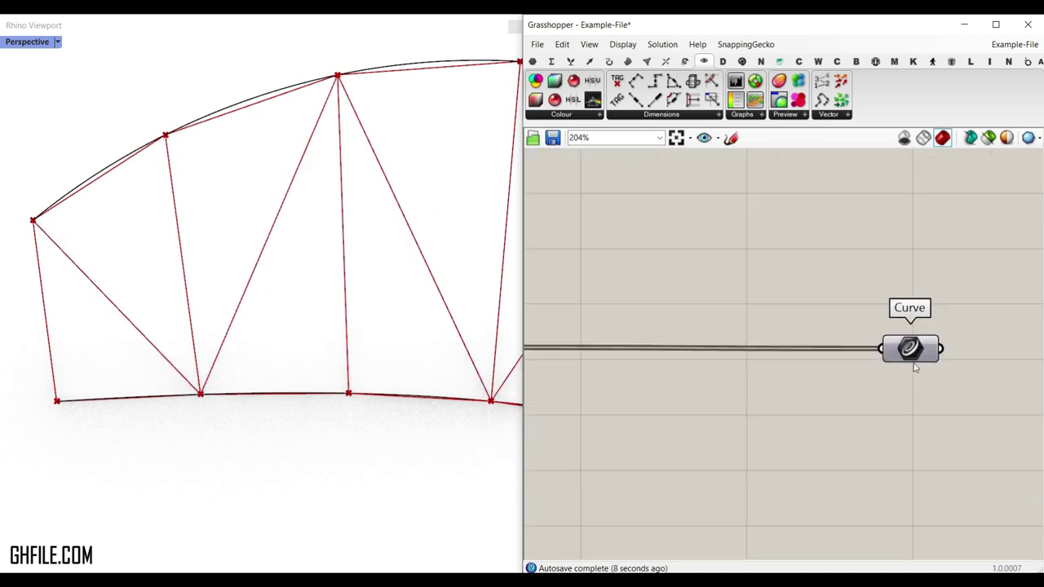
pyautogui.rightClick(915, 350)
pyautogui.click(929, 329)
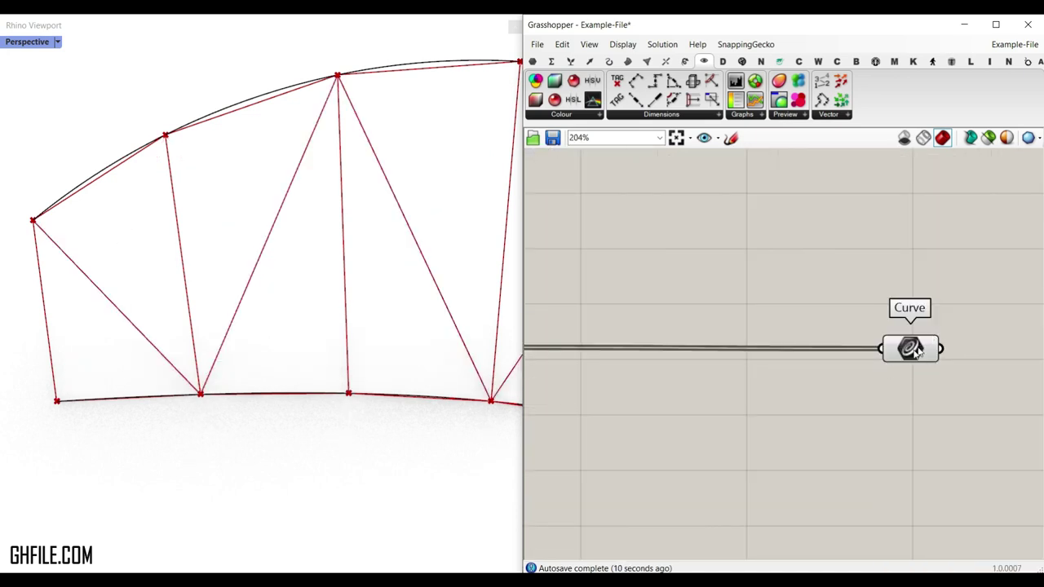
# - Select the five output parameters at the end of the truss definition
pyautogui.scroll(-6, 848, 363)
pyautogui.moveTo(885, 242); pyautogui.dragTo(830, 464)
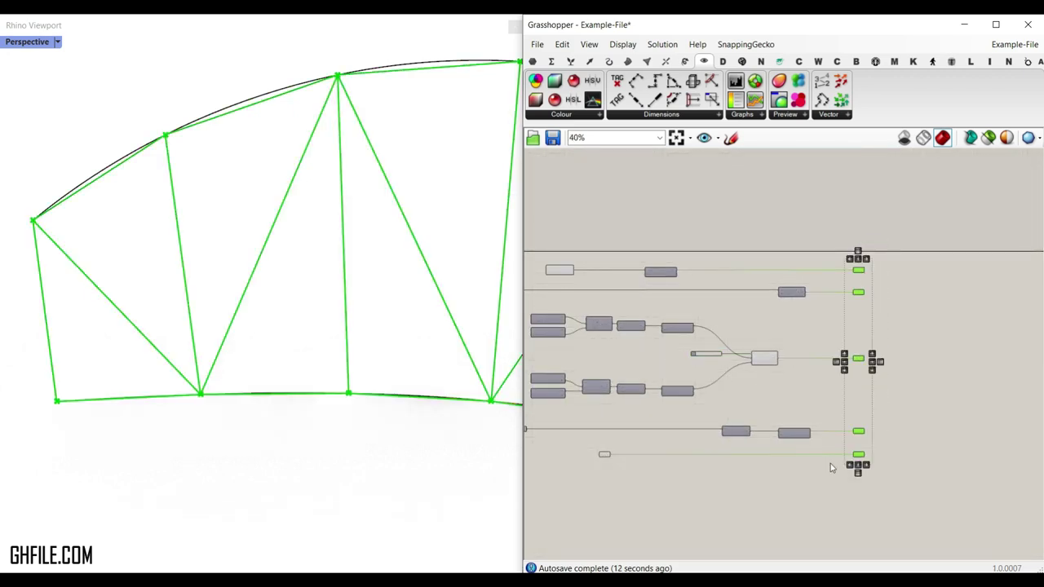